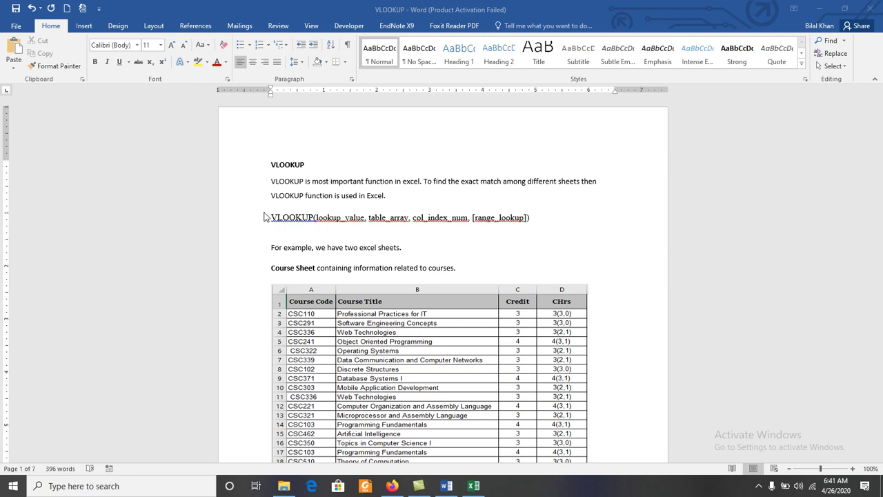
Examine the VLOOKUP syntax line and its arguments lookup_value, table_array, col_index_num and range_lookup.
double_click(295, 218)
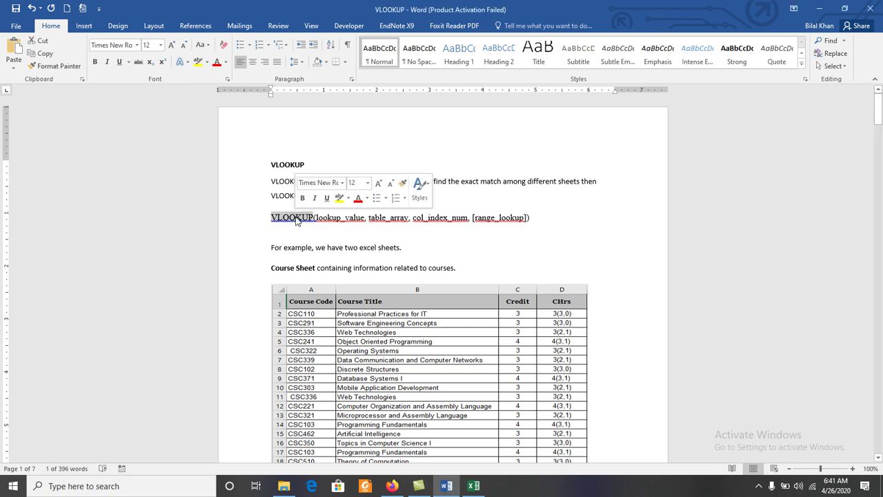
double_click(329, 218)
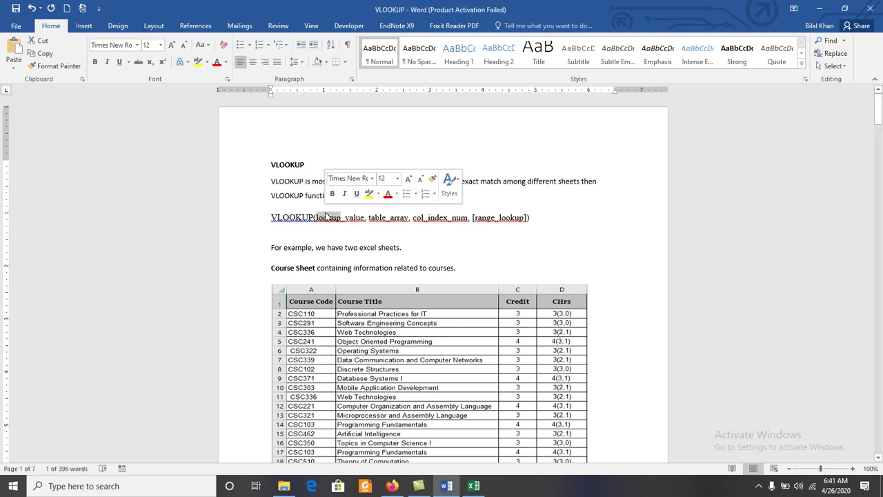
left_click_drag(366, 218, 327, 218)
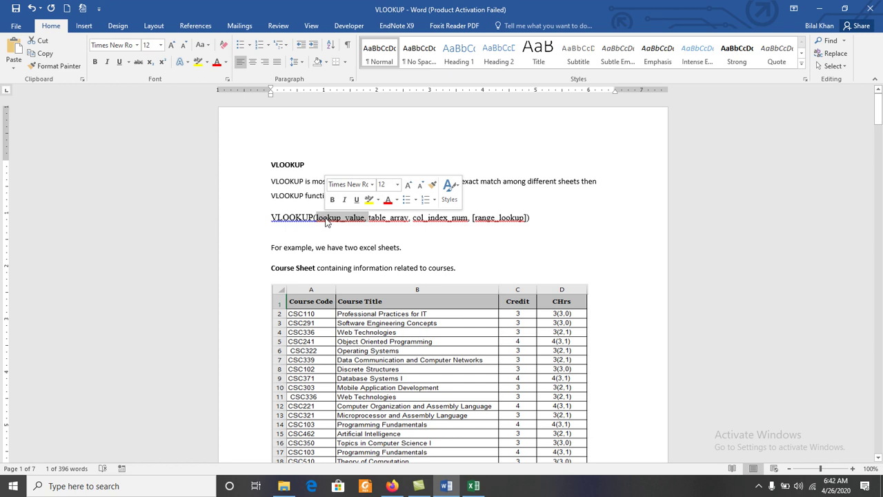
left_click(373, 219)
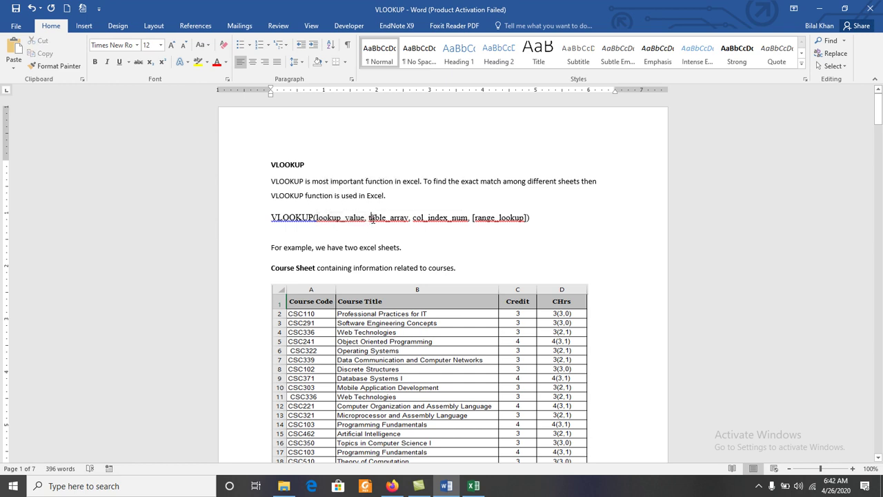
left_click_drag(368, 219, 518, 220)
left_click(413, 218)
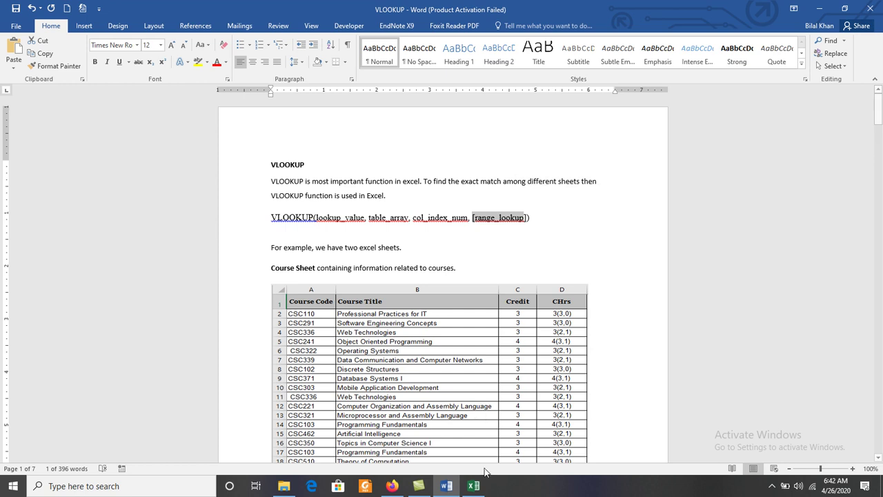
Switch to the vlookup workbook in Excel and review the Course sheet and the Faculty sheet's Course Code, Course Title, Credit and CHrs columns.
mouse_move(478, 487)
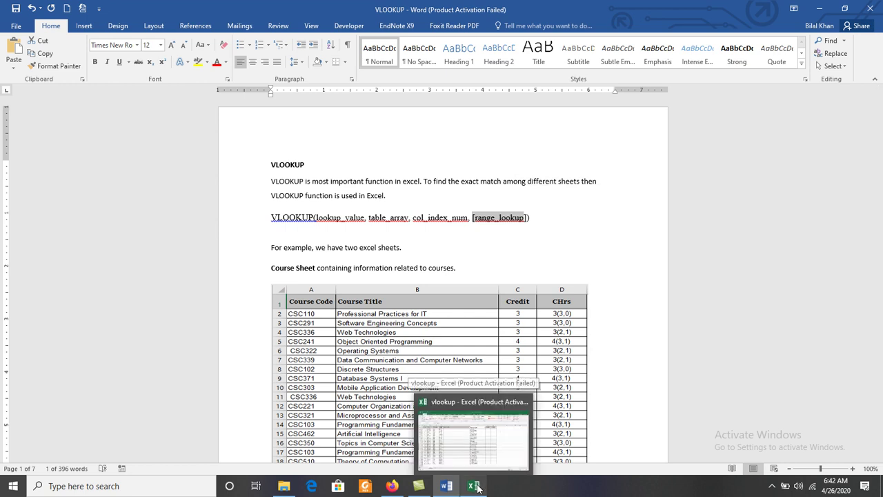
left_click(477, 487)
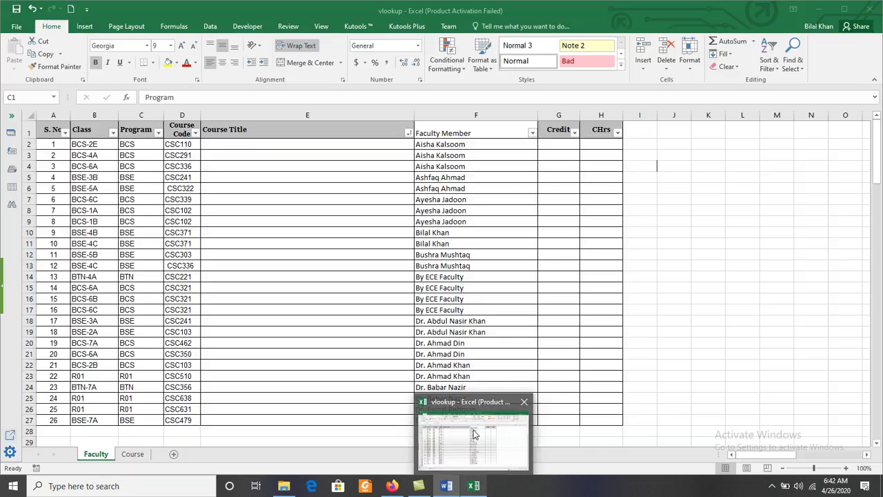
left_click(246, 143)
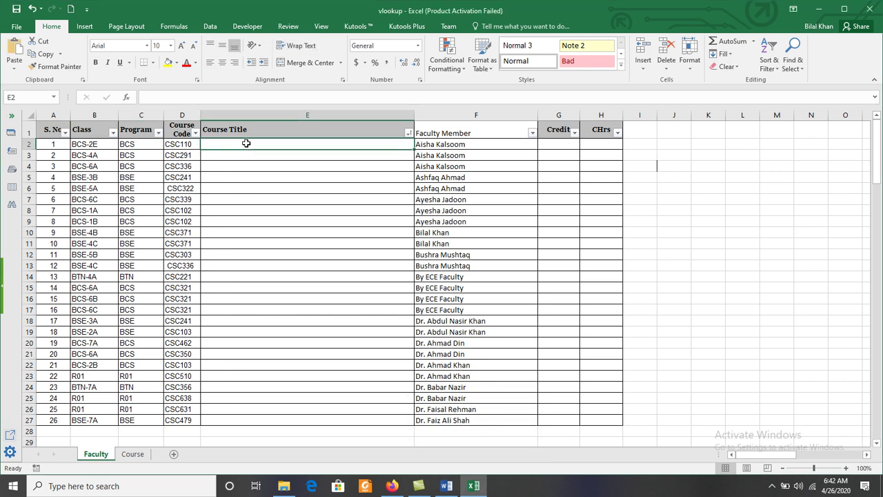
left_click(131, 454)
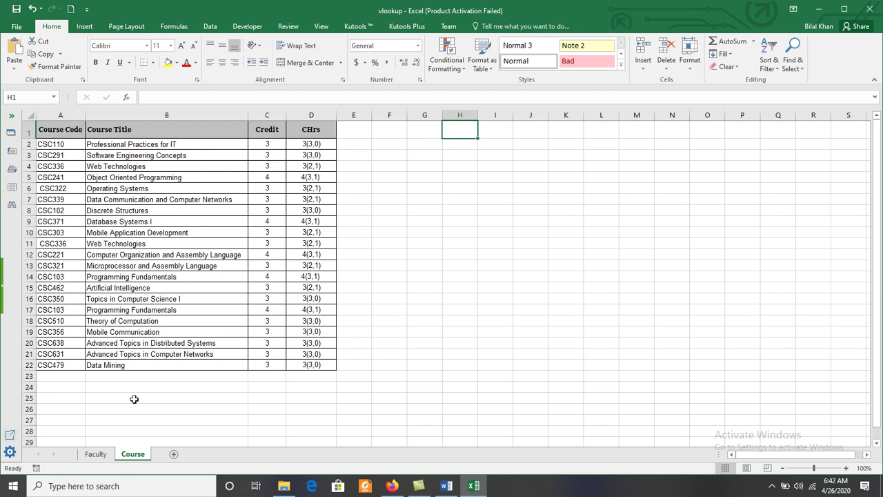
left_click(105, 454)
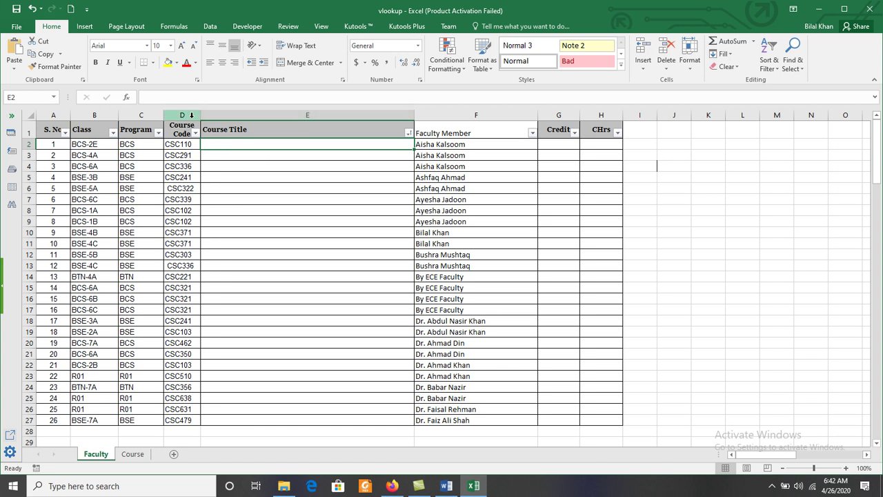
left_click(182, 116)
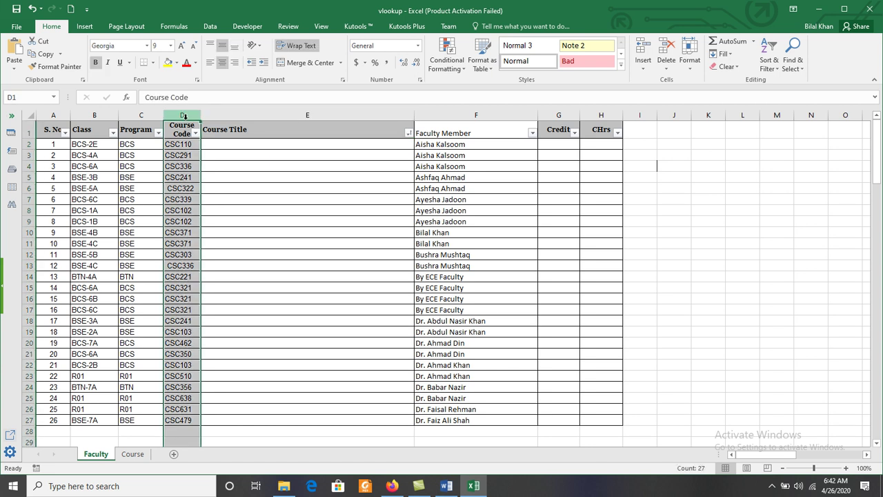
left_click(246, 142)
left_click(561, 145)
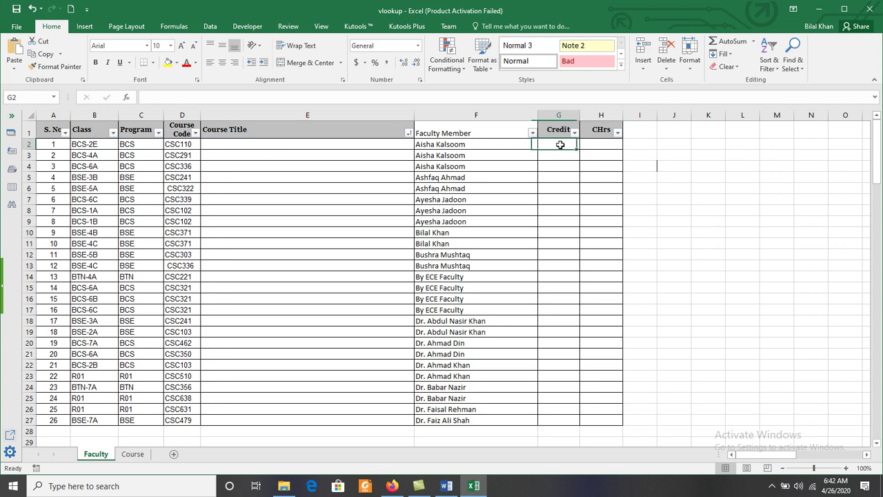
left_click(595, 143)
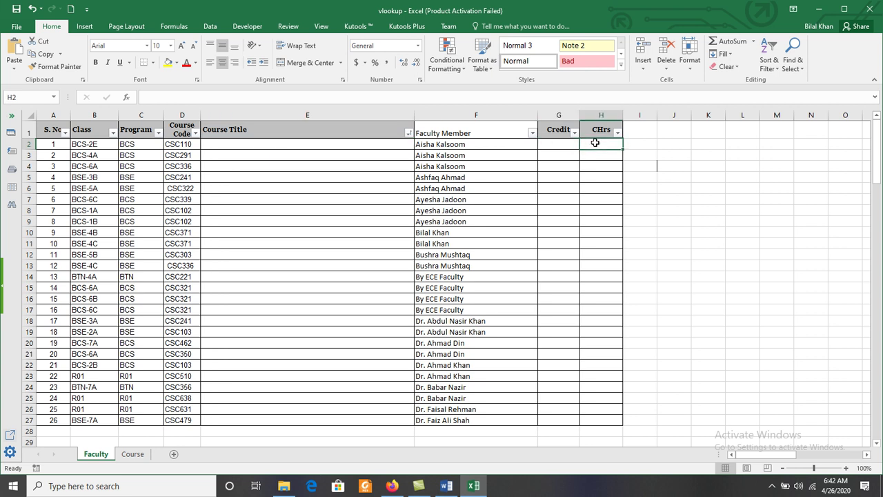
left_click(321, 148)
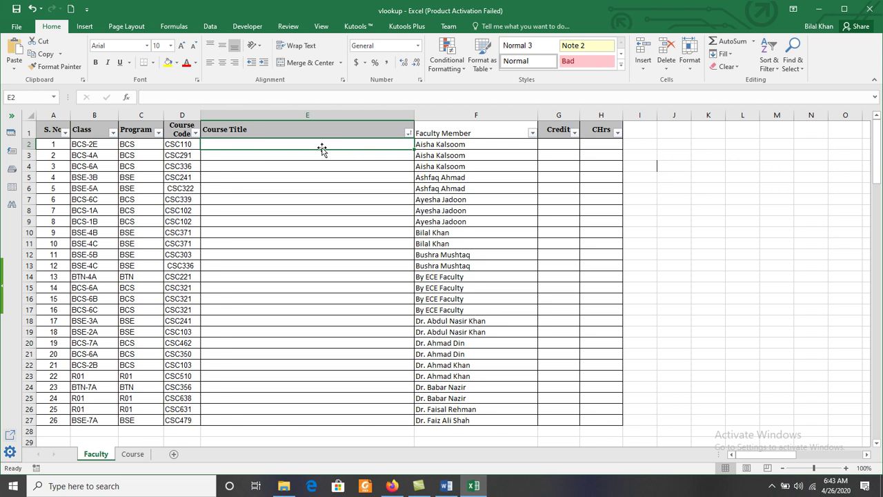
Compare the course code in D2 of the Faculty sheet with the matching code and title on the Course sheet.
left_click(183, 148)
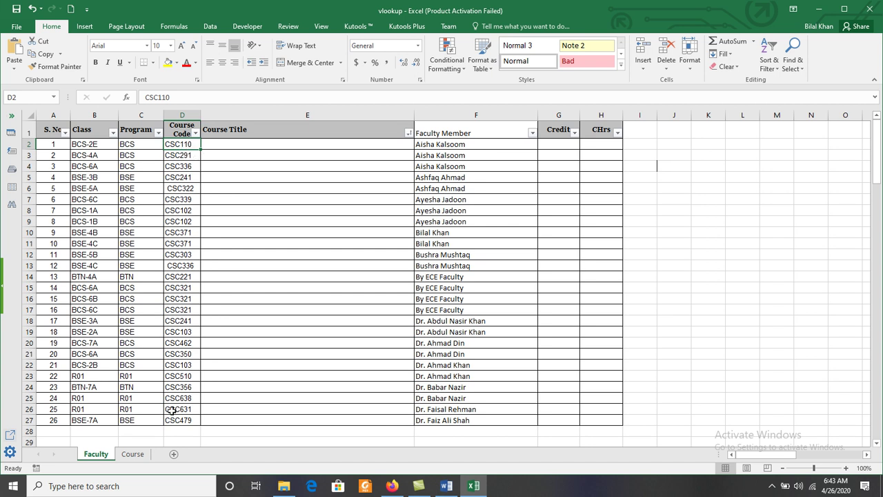
left_click(134, 456)
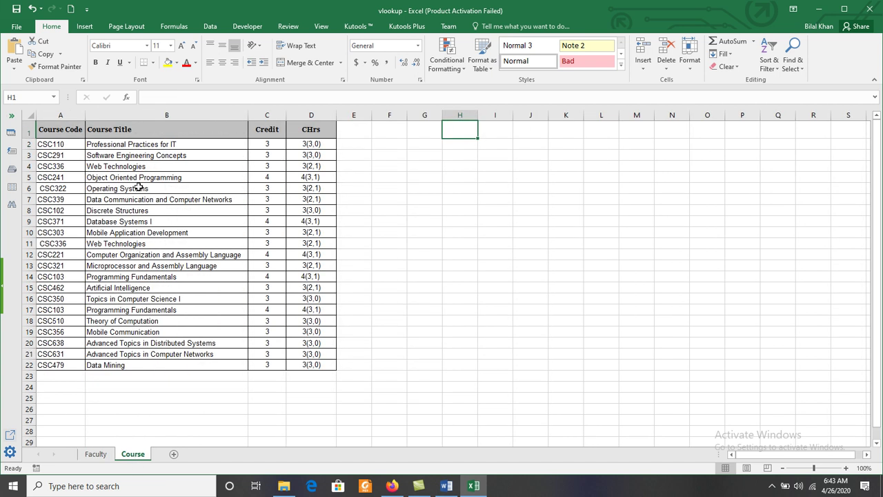
left_click(65, 144)
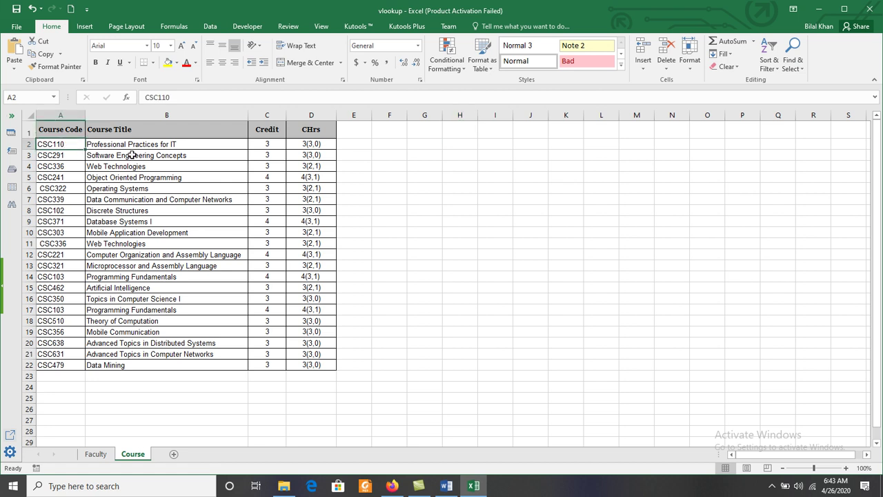
left_click(133, 146)
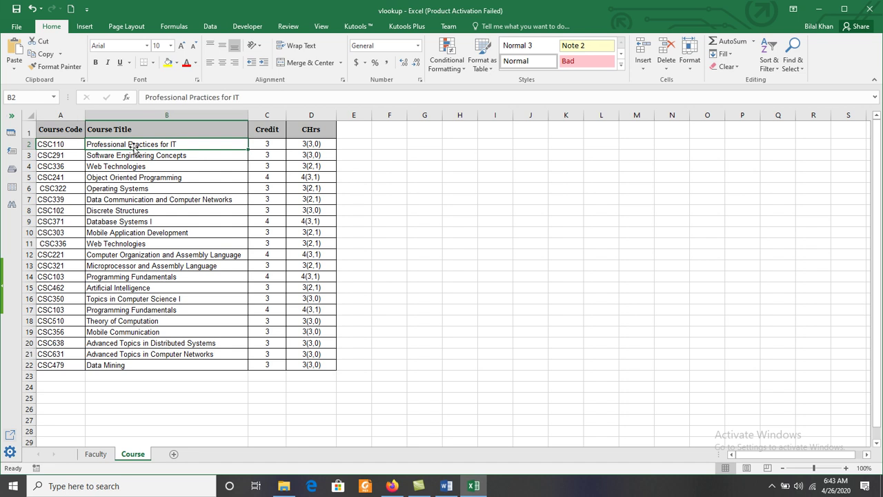
left_click(103, 459)
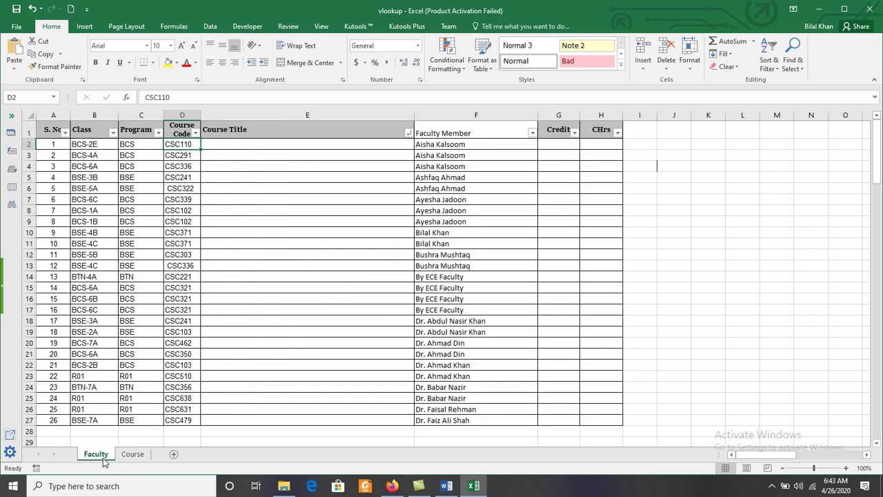
left_click(317, 143)
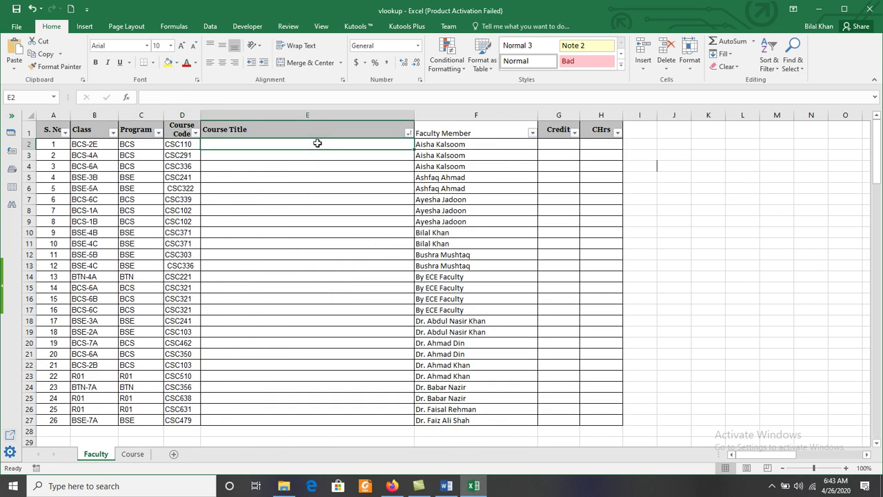
left_click(565, 145)
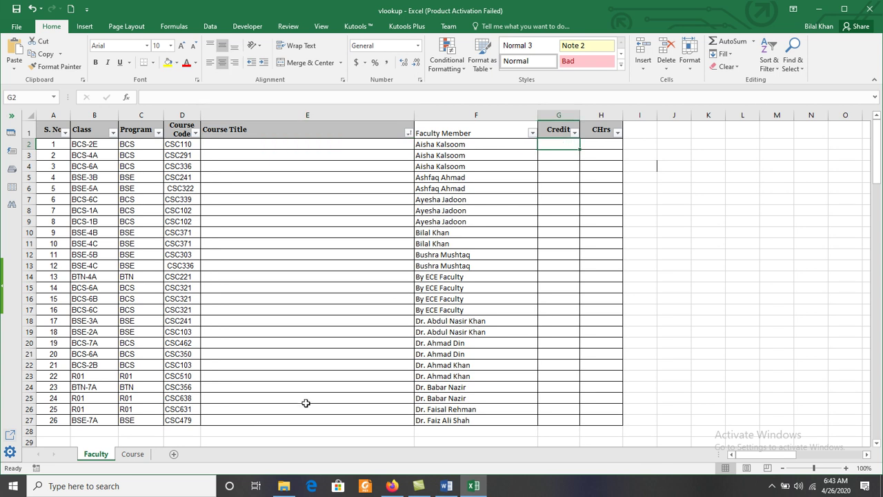
left_click(132, 454)
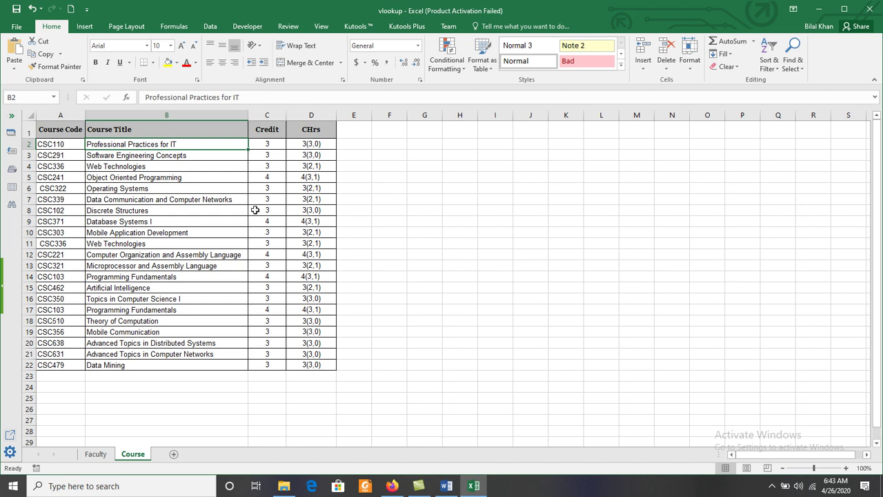
left_click(96, 454)
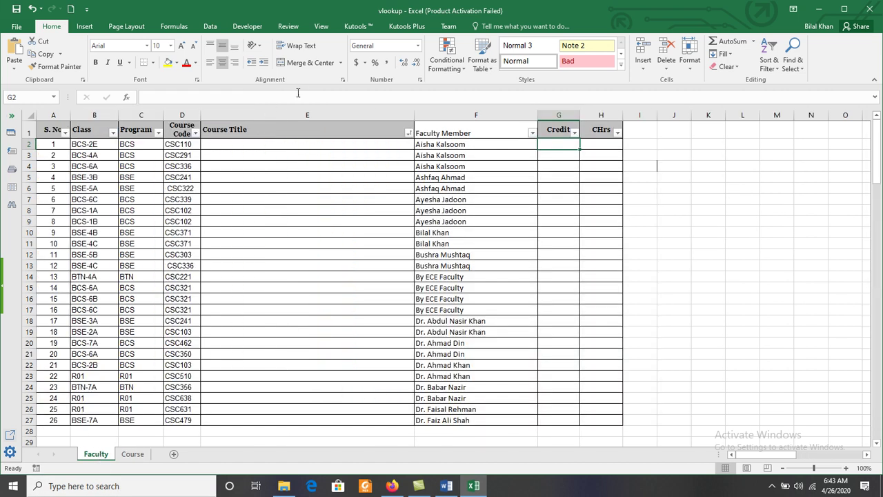
Start a formula in cell E2, the first Course Title cell of the Faculty sheet.
left_click(265, 149)
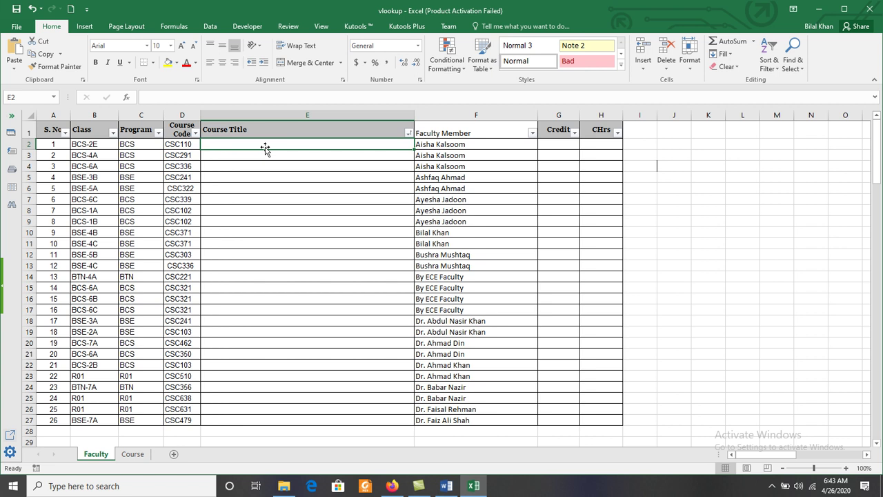
type("=")
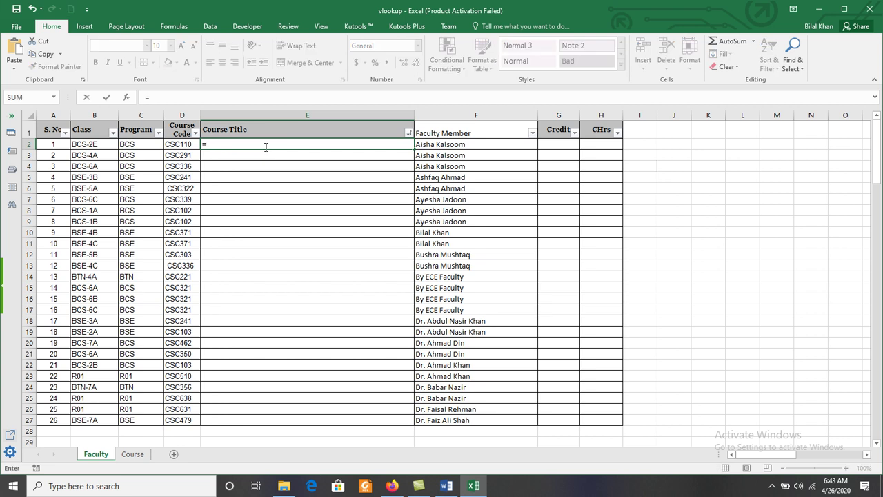
type("vlookup")
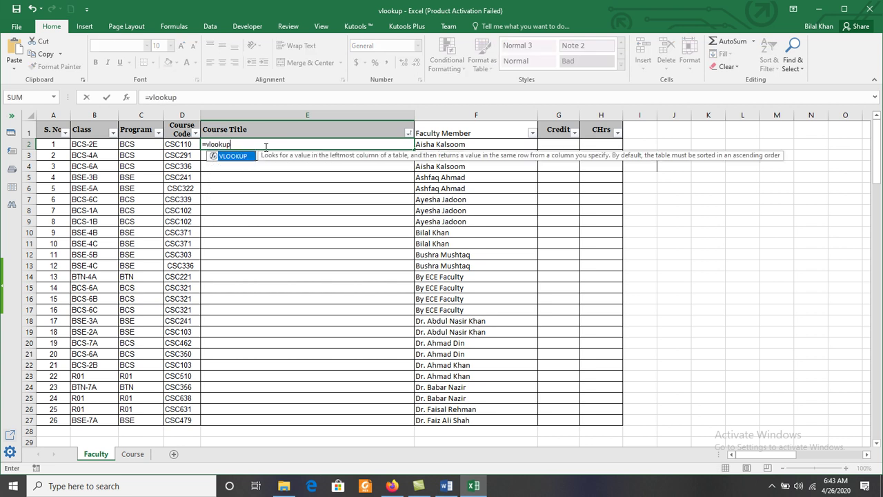
type("(")
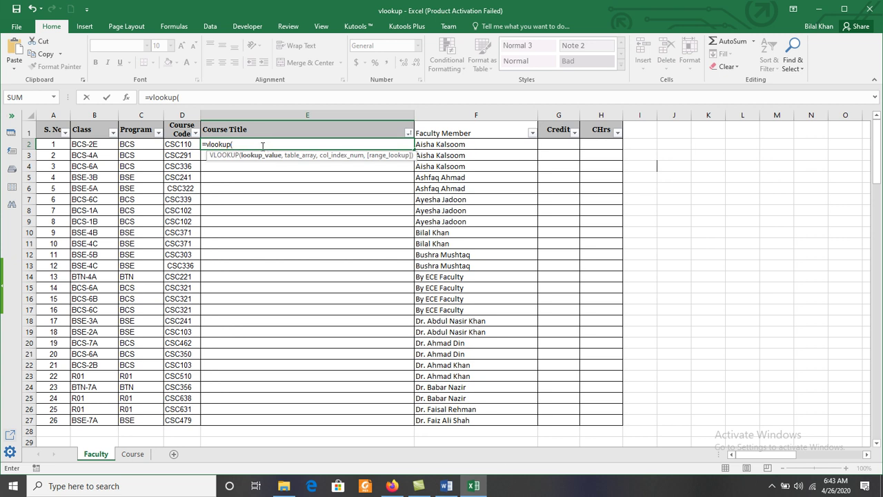
key("BackSpace")
key("BackSpace")
key("BackSpace")
key("BackSpace")
key("BackSpace")
key("BackSpace")
key("BackSpace")
key("BackSpace")
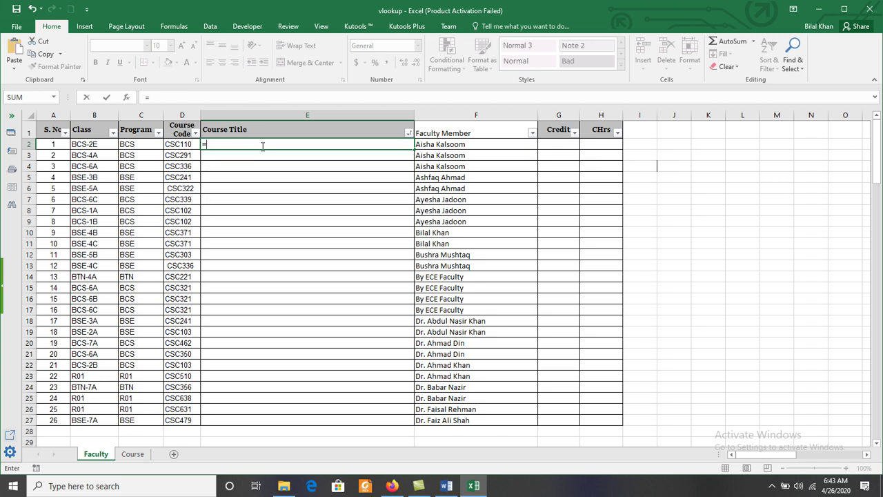
Enter the VLOOKUP function in the E2 formula with course code cell D2 as the lookup value.
type("VLOOKUP")
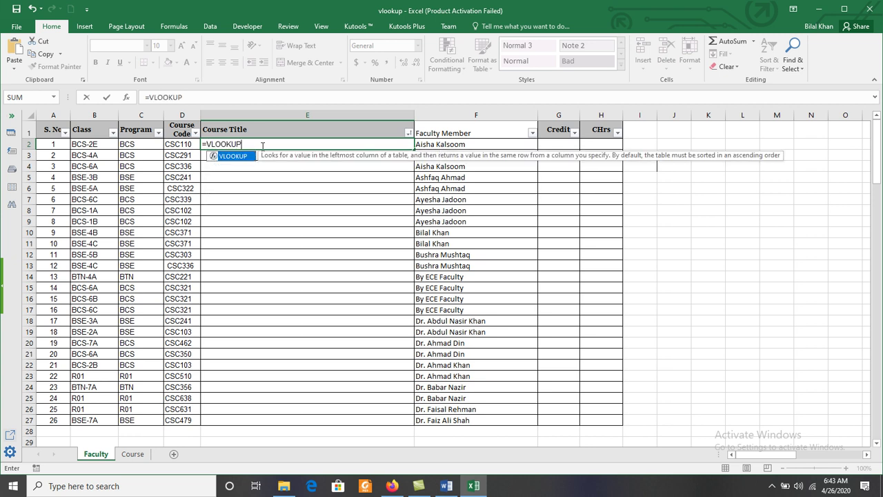
type("(")
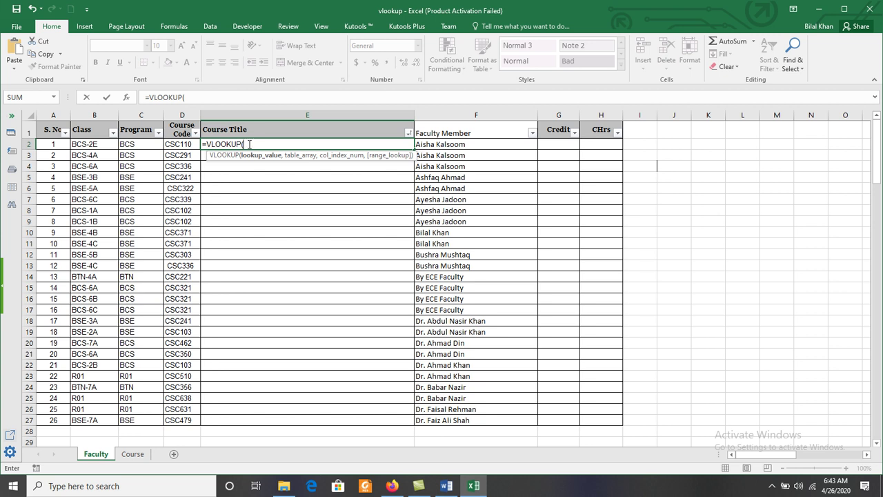
left_click(190, 143)
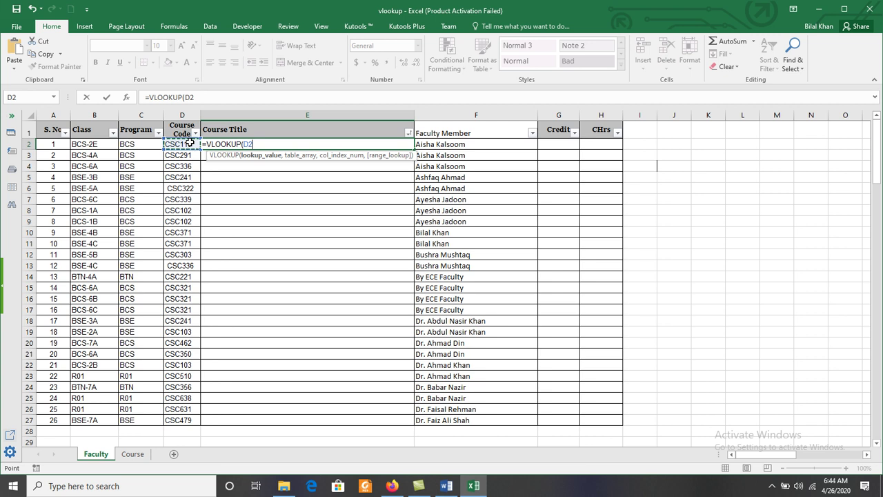
type(",")
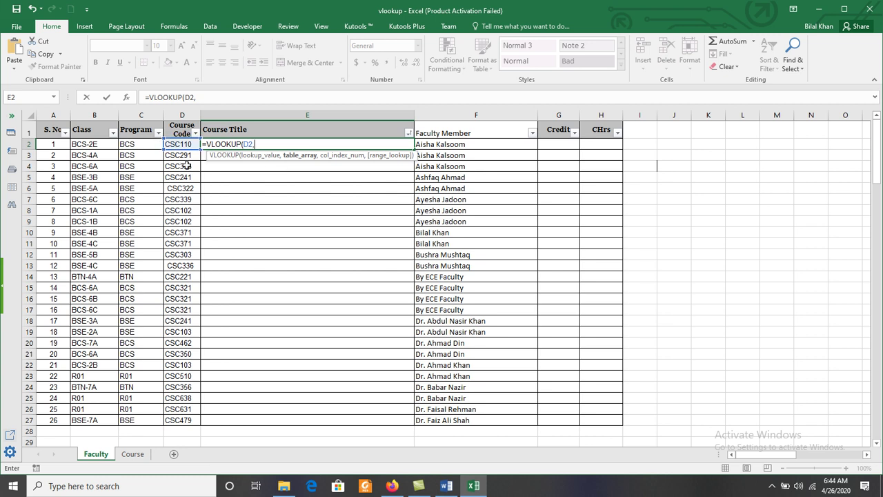
Set the formula's table array to the course codes and titles in range A2:B22 of the Course sheet.
left_click(134, 456)
left_click(54, 145)
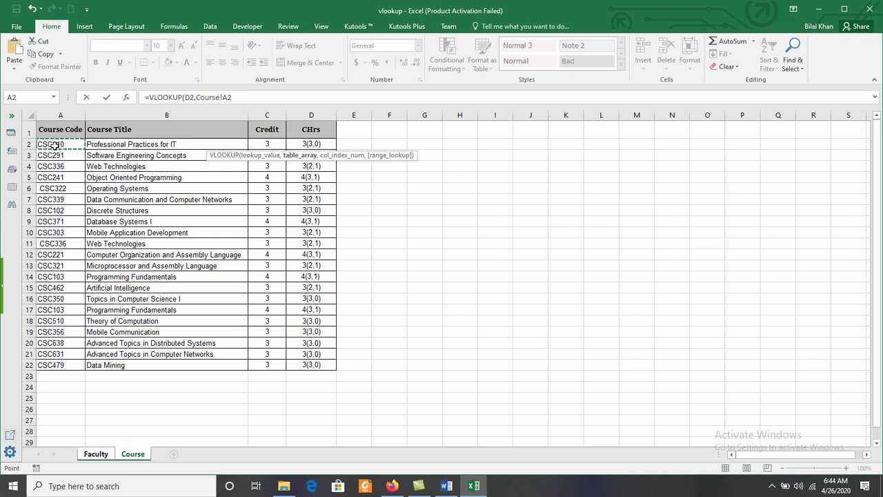
key("shift+Right")
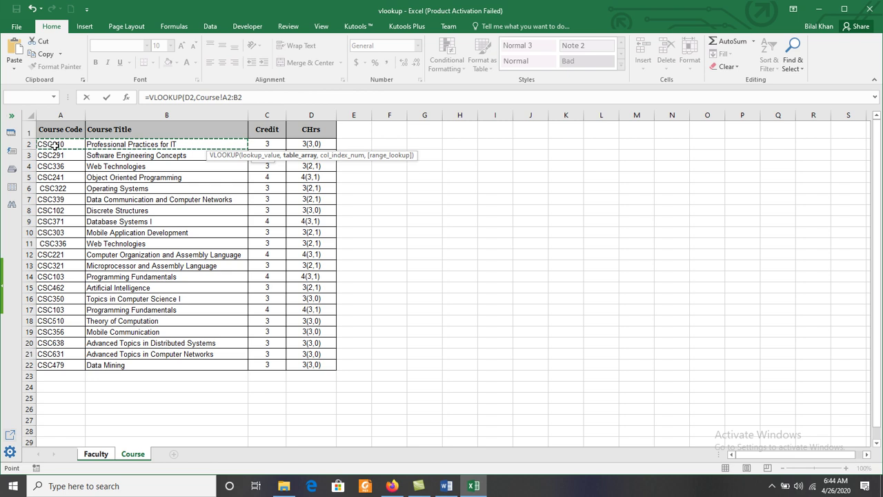
left_click_drag(245, 166, 245, 367)
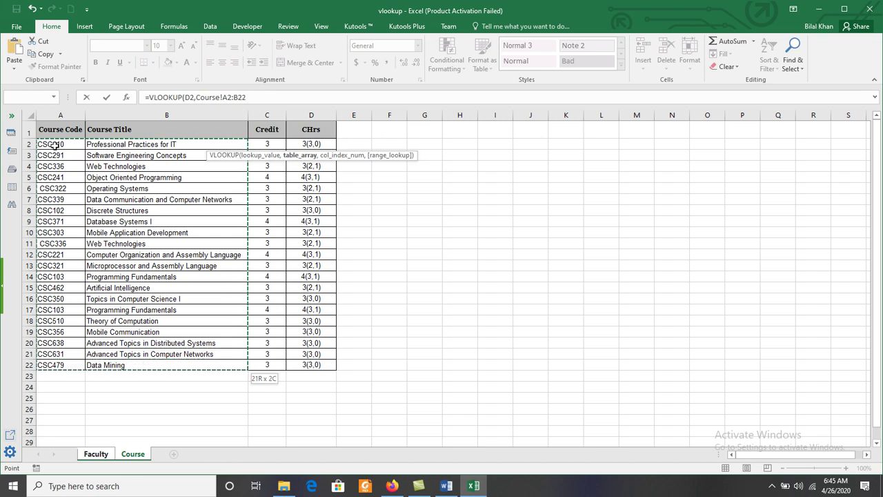
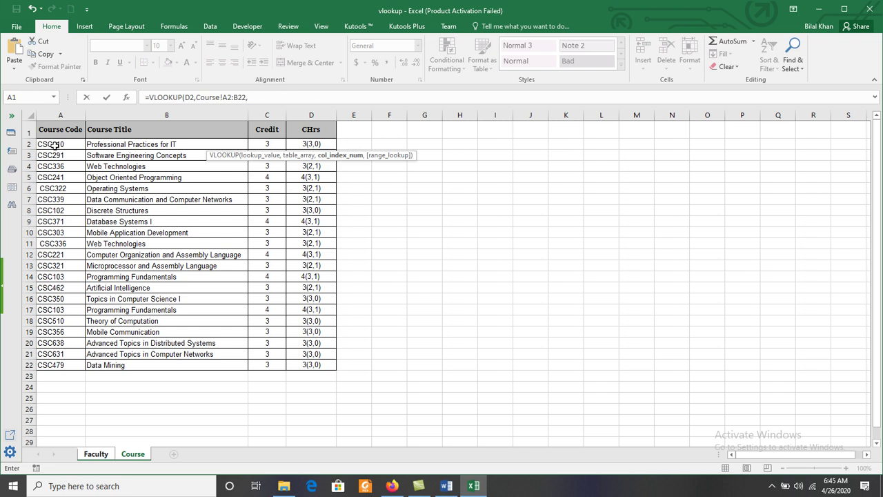
Set the E2 formula's column index to 2 and its range lookup to FALSE, and close the VLOOKUP function.
type(",")
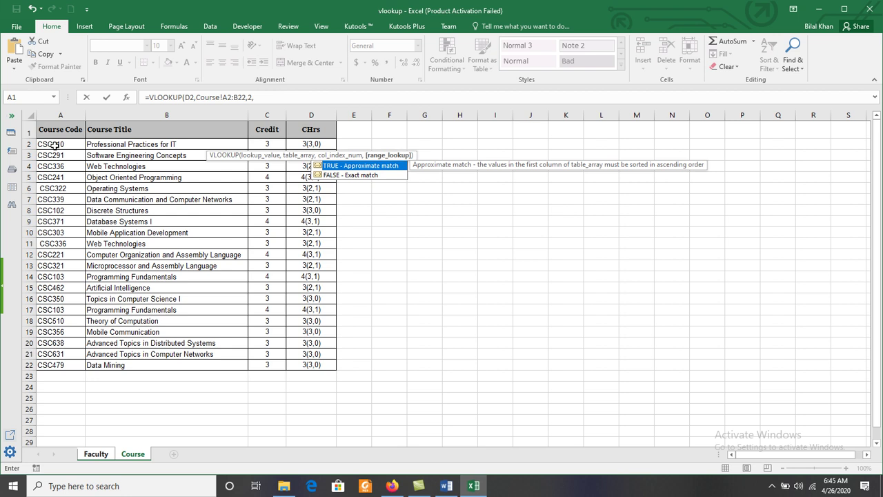
key("Escape")
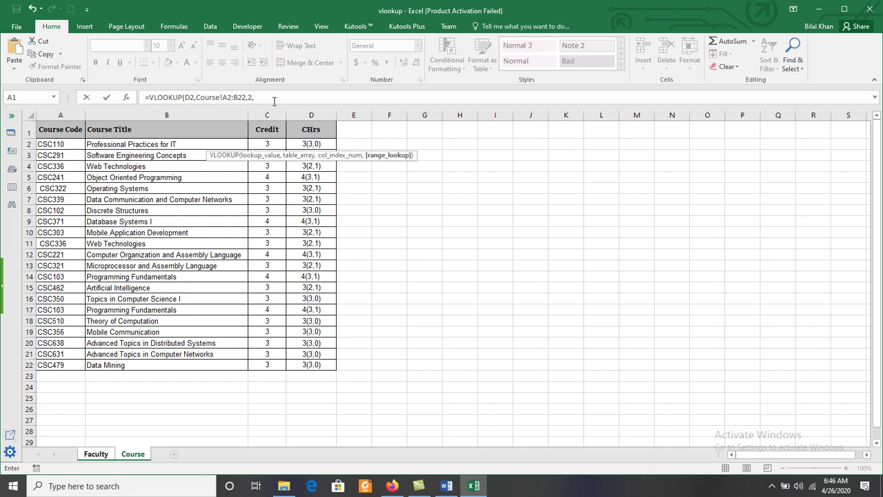
left_click(274, 98)
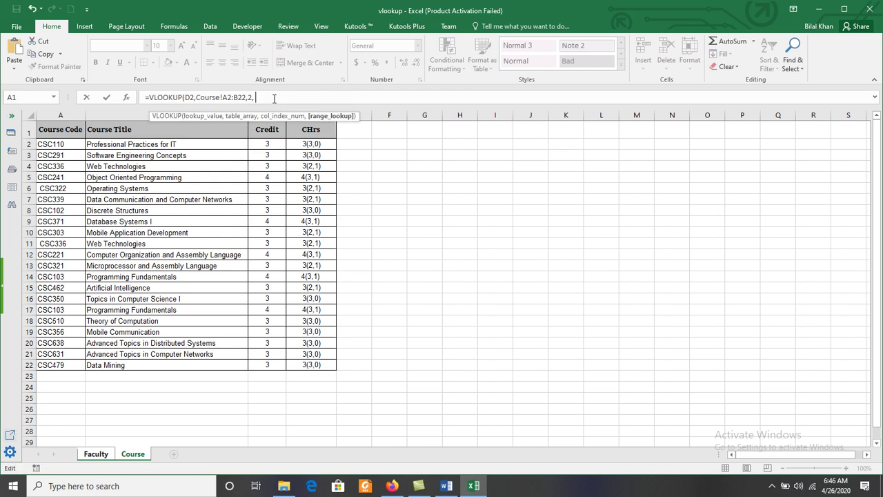
type("FALSE")
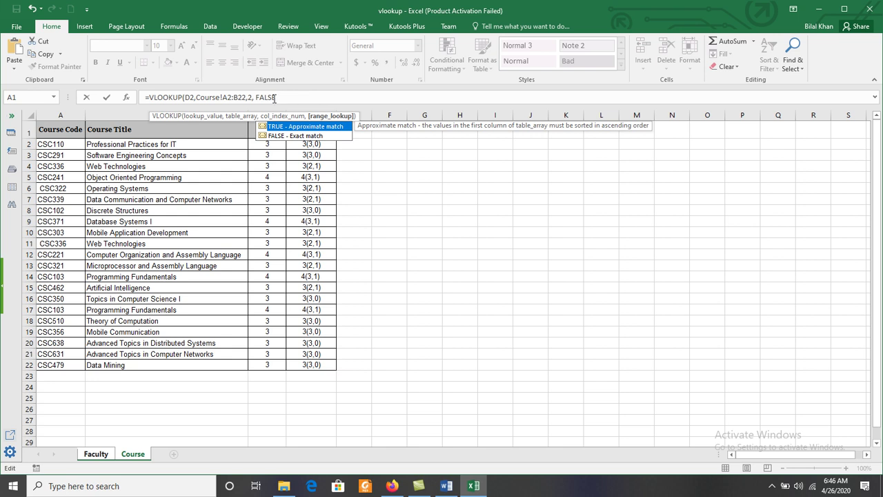
type(")")
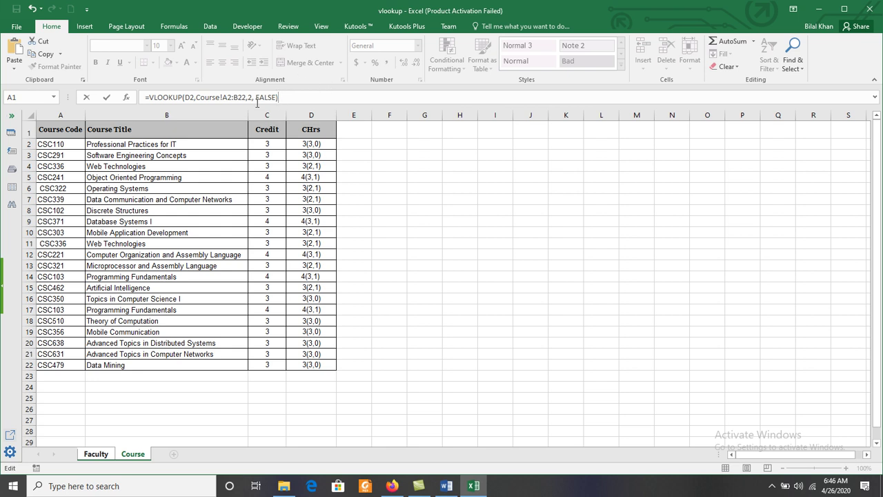
Make the E2 formula's table array absolute as $A$2:$B$22 and fill the formula down the Course Title column to row 27.
left_click_drag(235, 97, 222, 97)
type("B")
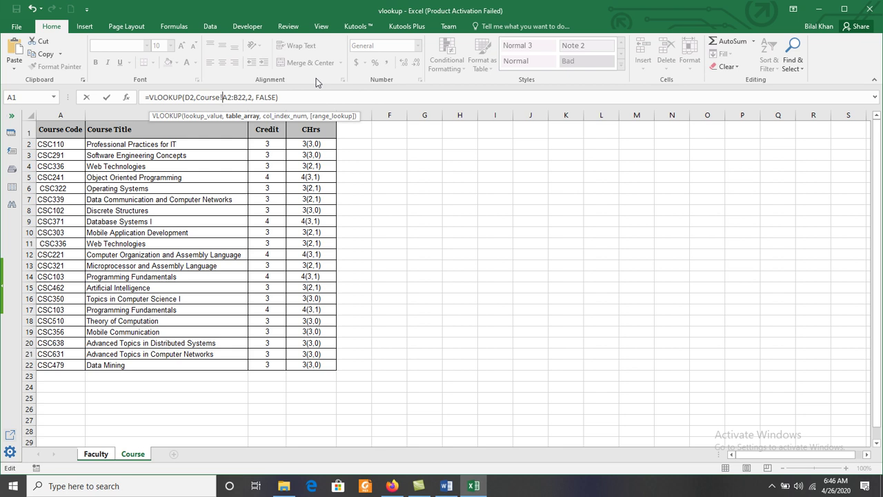
type("$")
type("$")
key("Right")
key("Right")
type("$A$")
key("Return")
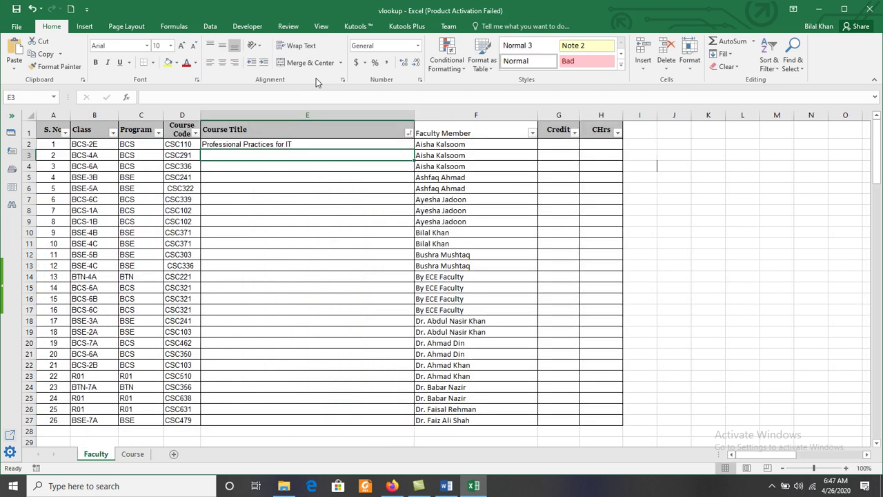
left_click(291, 143)
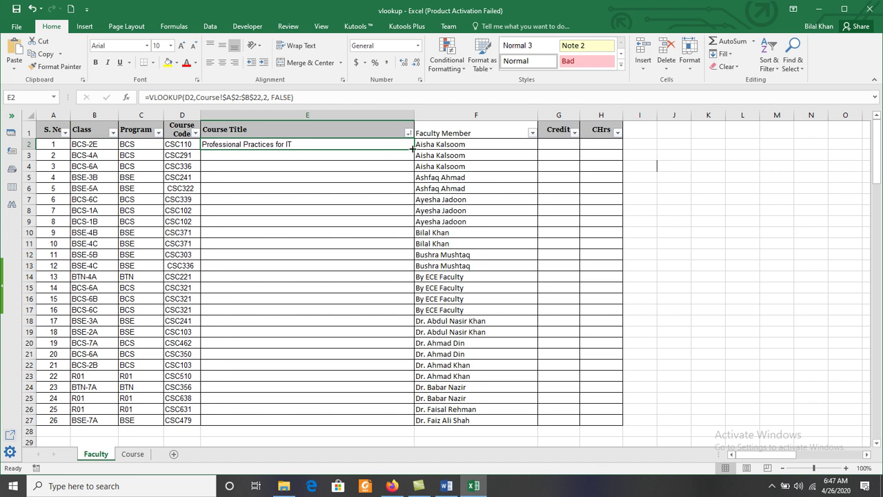
left_click_drag(413, 148, 414, 427)
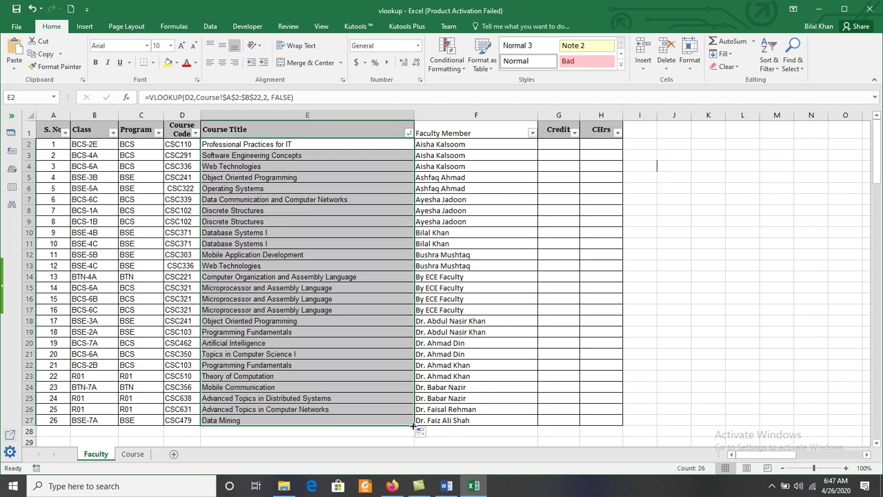
Enter a VLOOKUP function in Credit cell G2 of the Faculty sheet with course code cell D2 as the lookup value.
left_click(561, 147)
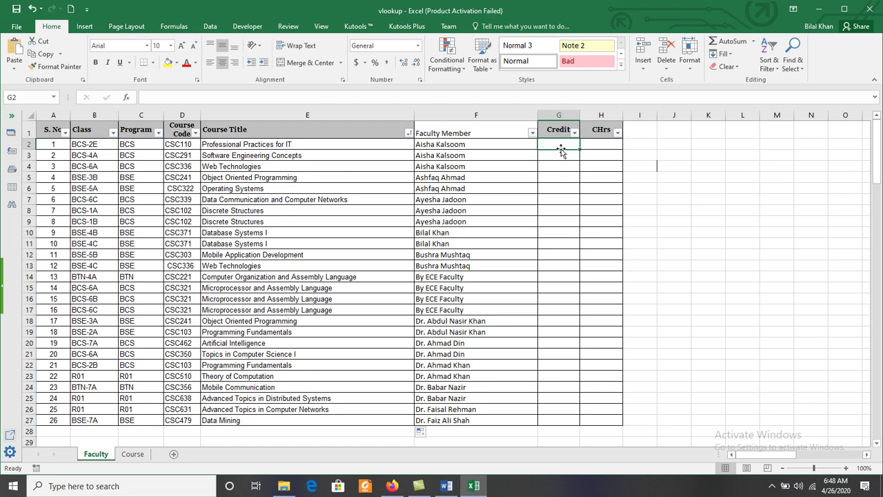
type("=VLO")
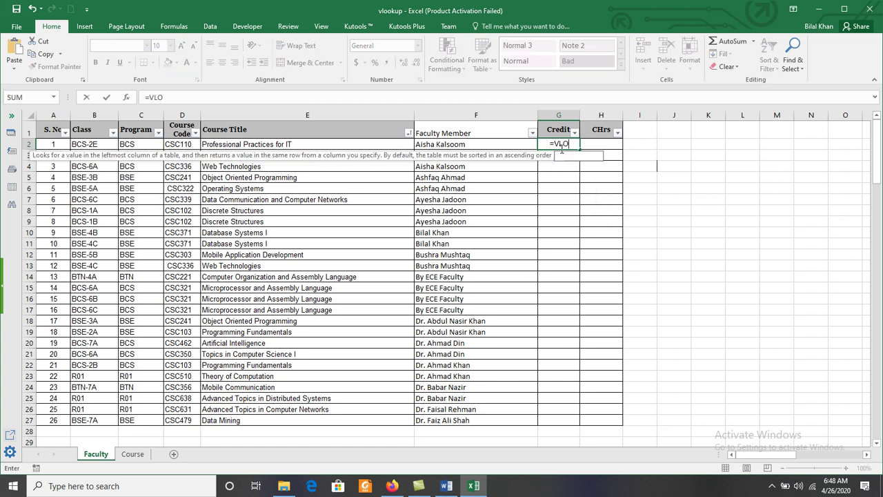
type("OKUP(")
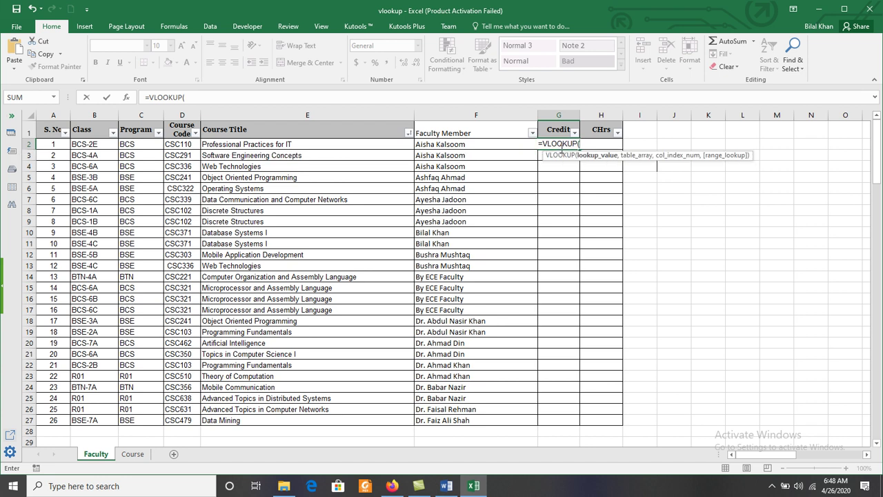
key("Left")
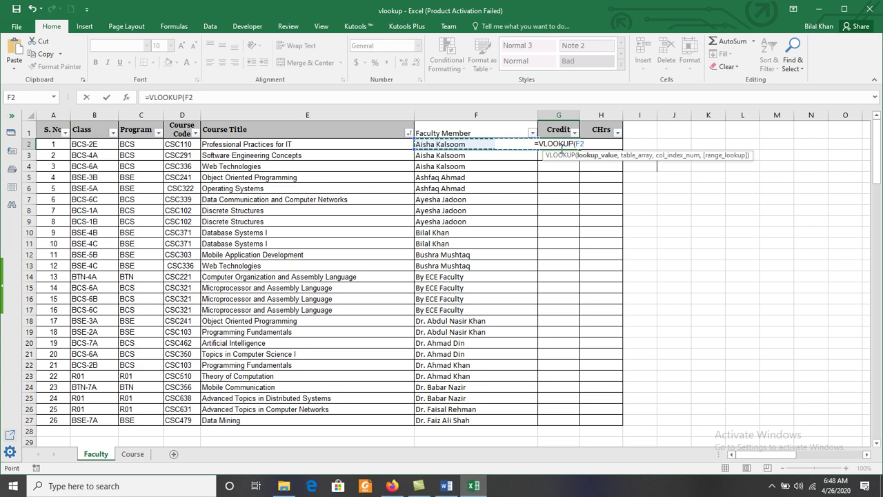
key("Left")
key("Left")
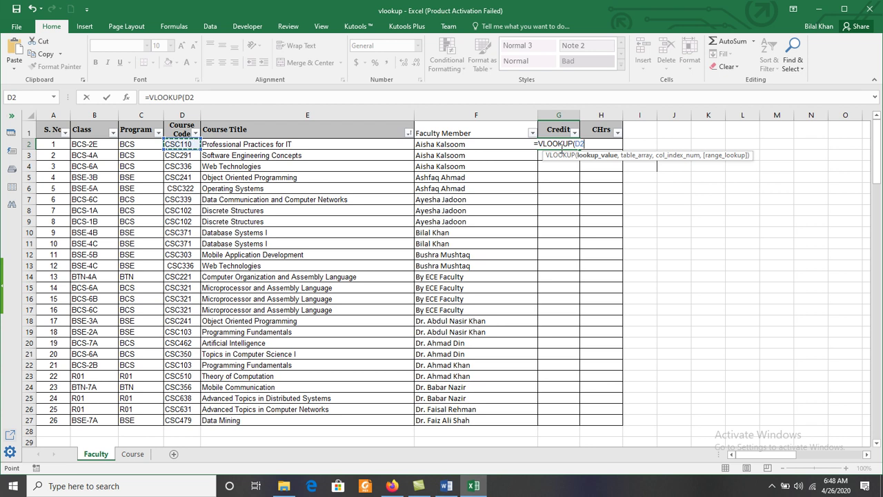
type(",")
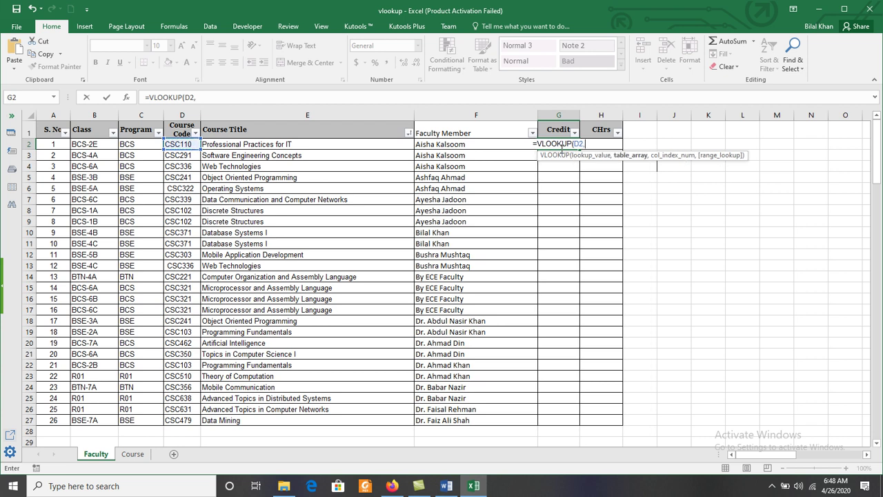
Set the Credit formula's table array to range A2:C22 of the Course sheet.
left_click(134, 453)
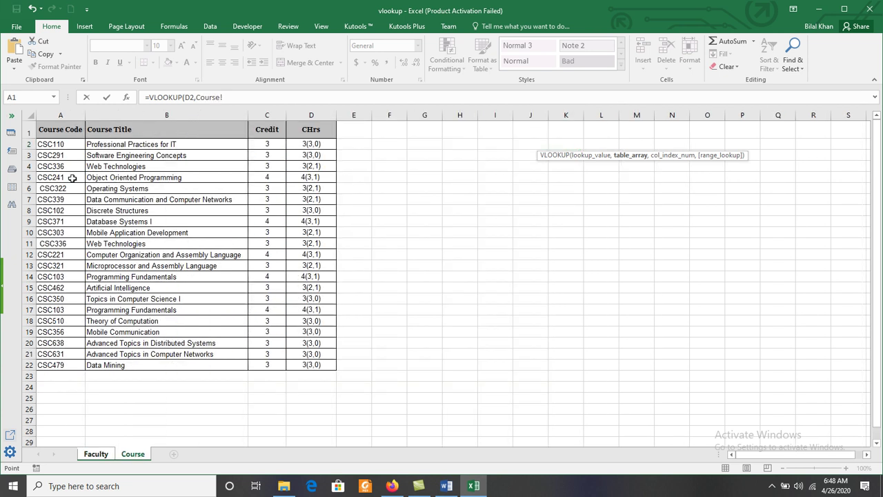
left_click(56, 147)
left_click_drag(56, 145, 269, 146)
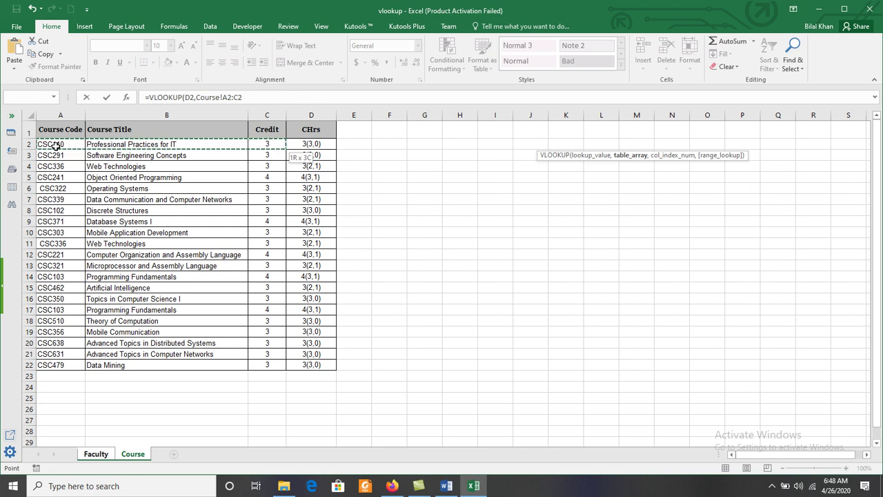
left_click_drag(284, 148, 284, 371)
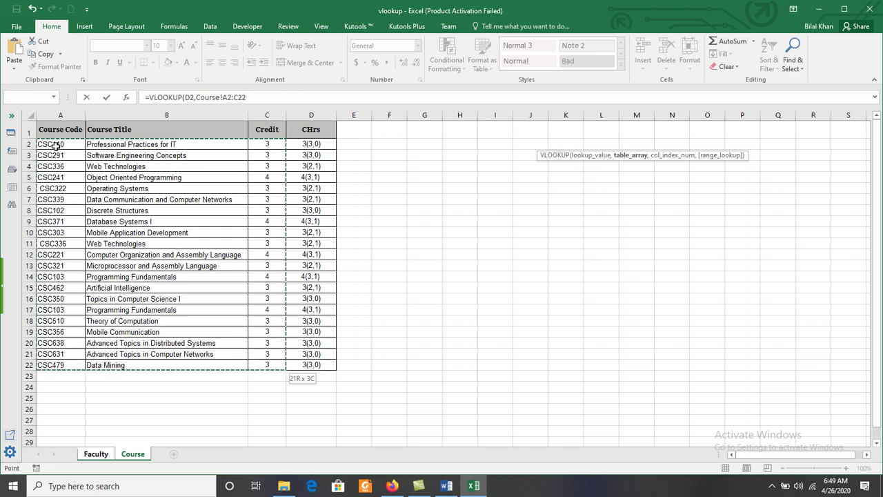
type(",")
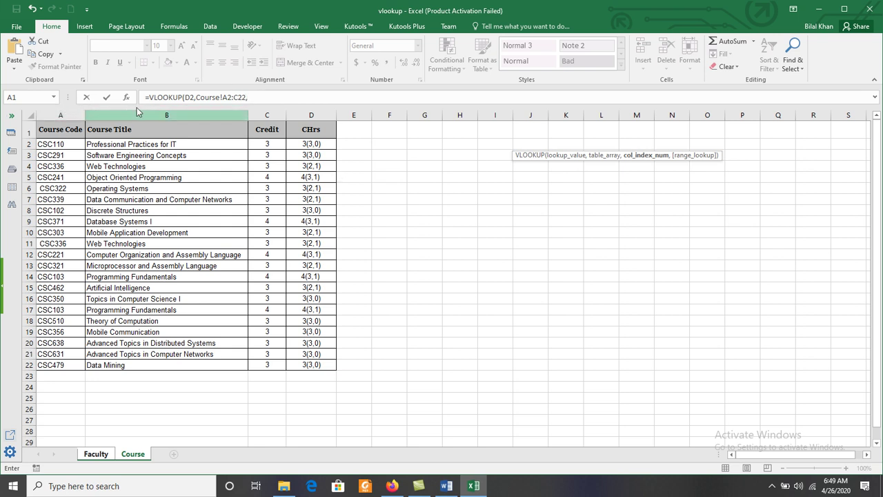
Set the Credit formula's column index to 3 and its range lookup to FALSE, and close the function.
left_click(262, 98)
type("3")
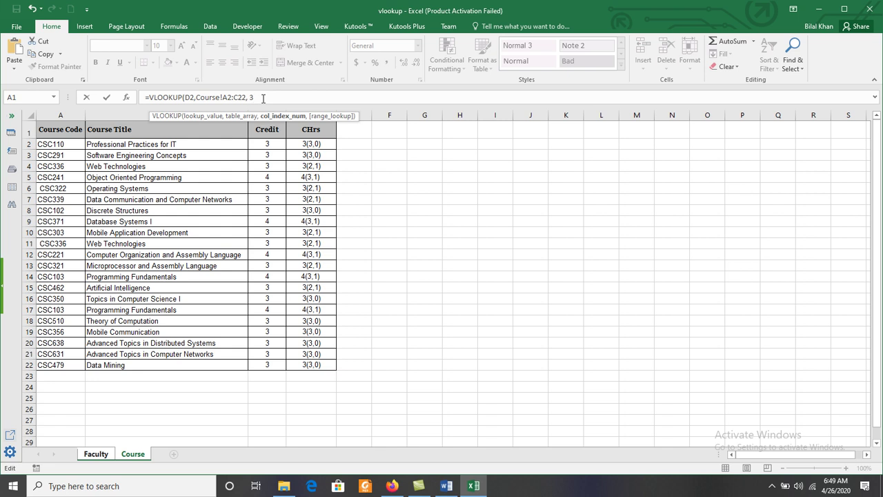
type(",")
type(" FA")
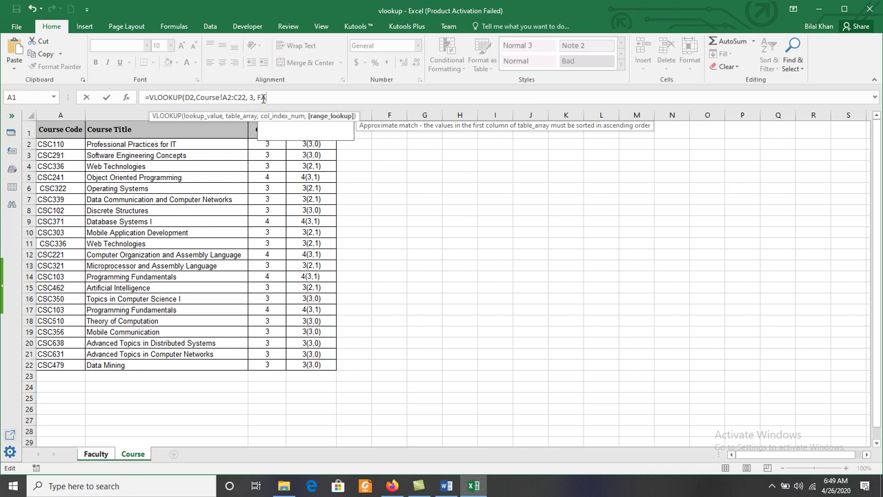
type("LSE)")
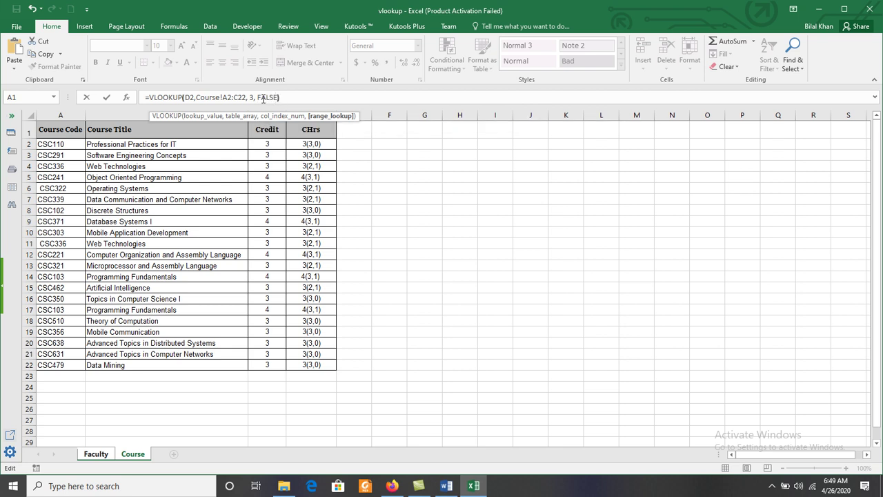
Make the Credit formula's table array absolute as $A$2:$C$22 and fill the G2 formula down the Credit column to row 27.
left_click(222, 98)
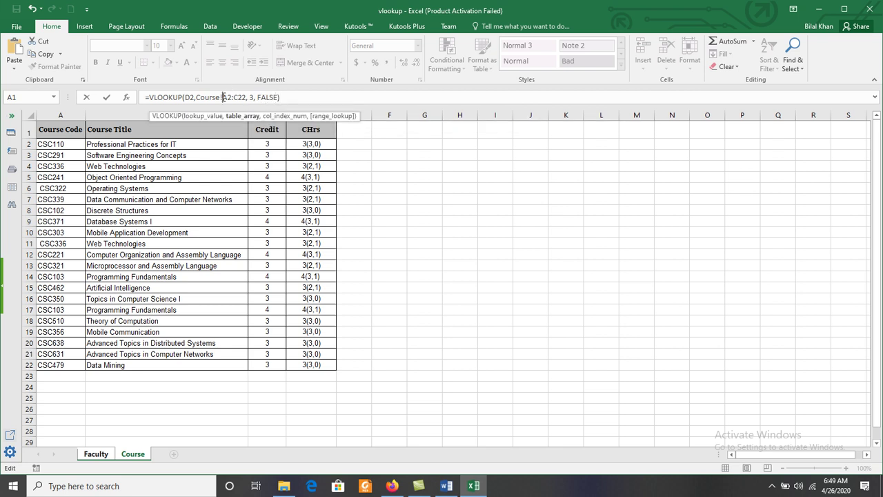
type("$")
key("Right")
type("$")
key("Right")
type("$")
key("Right")
type("$")
key("Return")
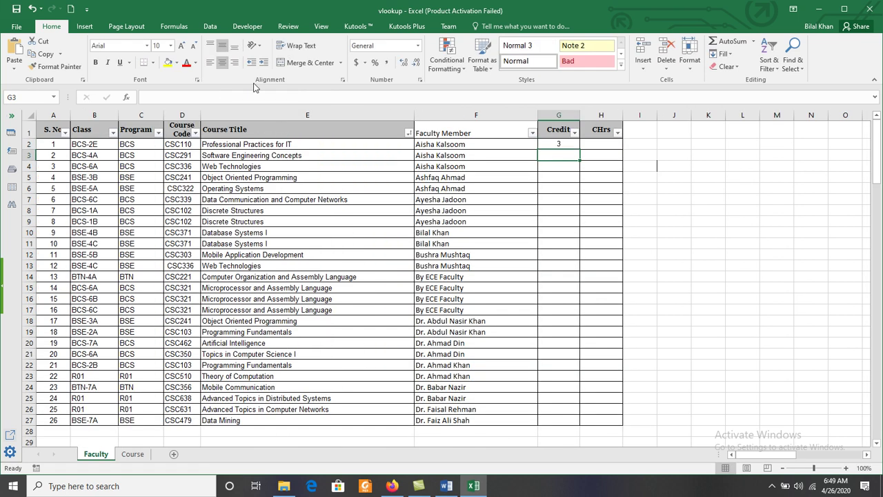
left_click(560, 142)
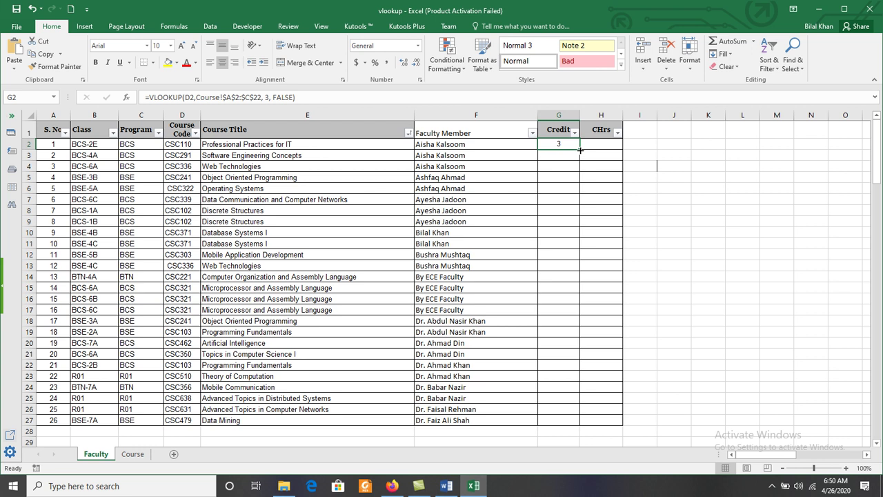
double_click(579, 150)
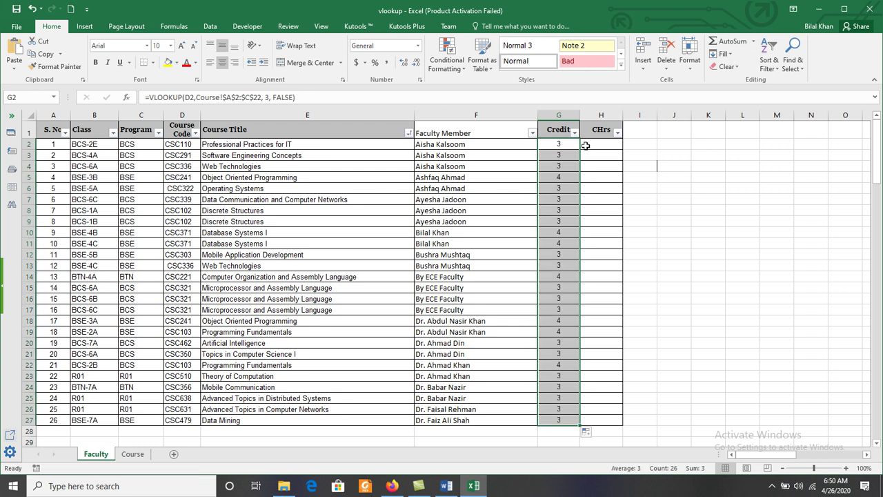
Enter a VLOOKUP function in CHrs cell H2 of the Faculty sheet with course code cell D2 as the lookup value.
left_click(591, 144)
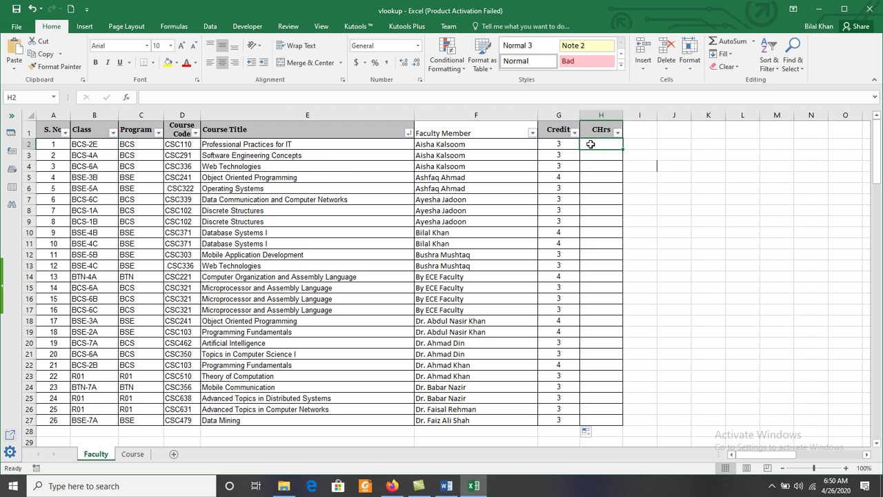
type("=VL")
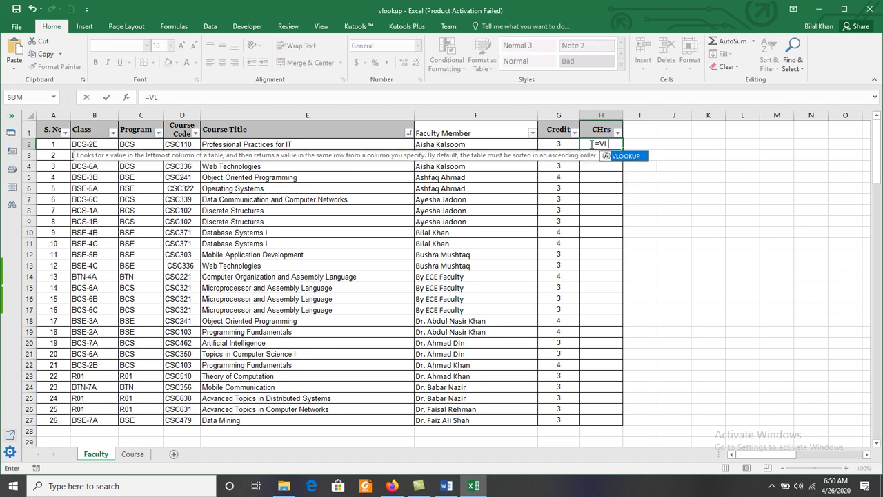
type("OOKUP(")
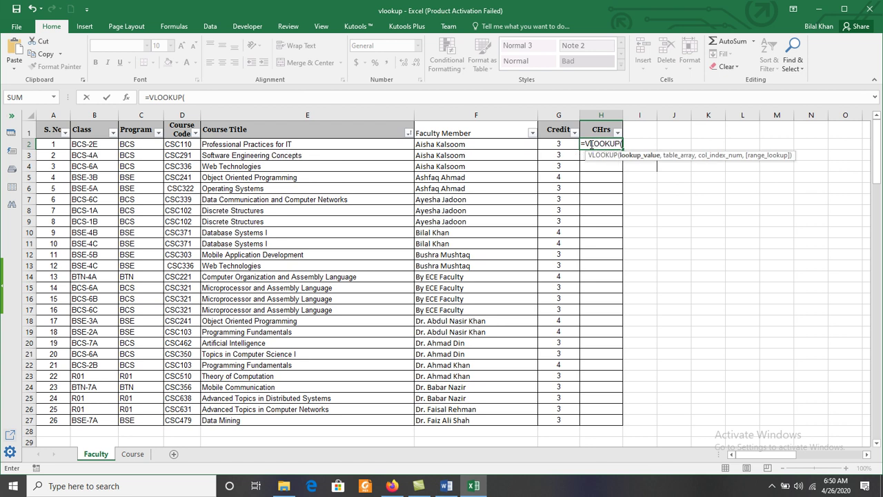
key("Left")
key("Left")
key("Left")
key("Left")
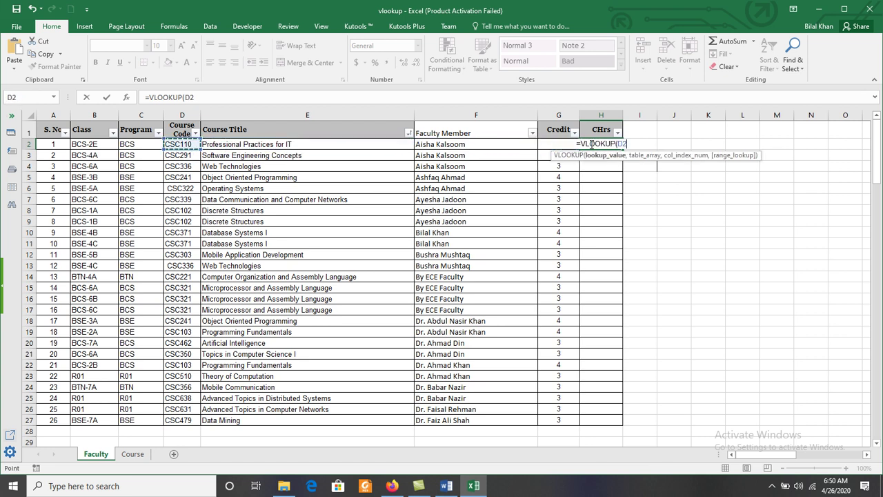
type(",")
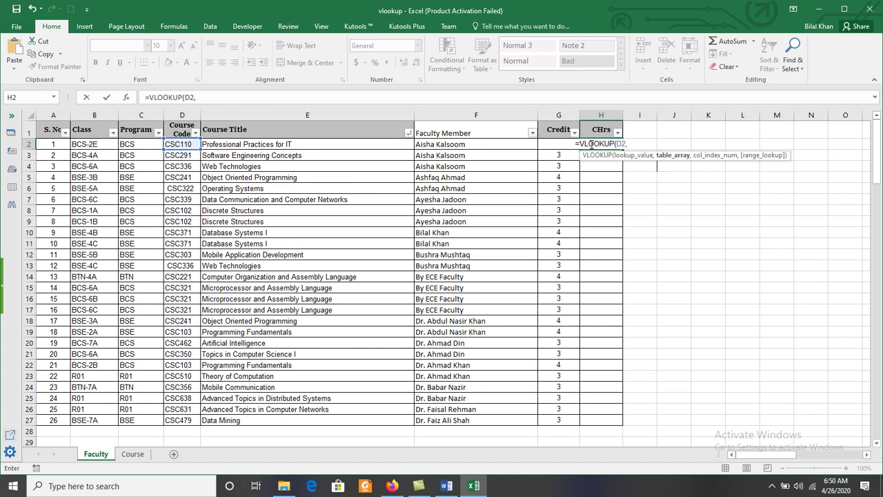
Set the CHrs formula's table array to range A2:D22 of the Course sheet.
left_click(133, 454)
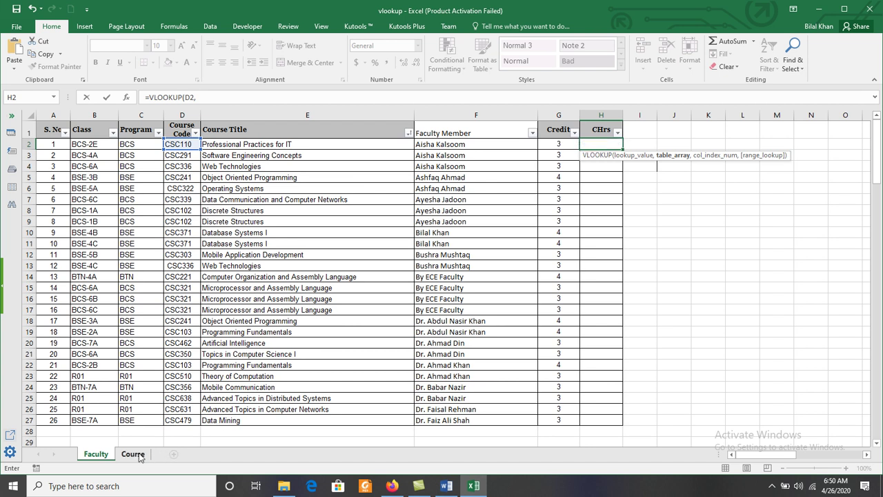
left_click(49, 146)
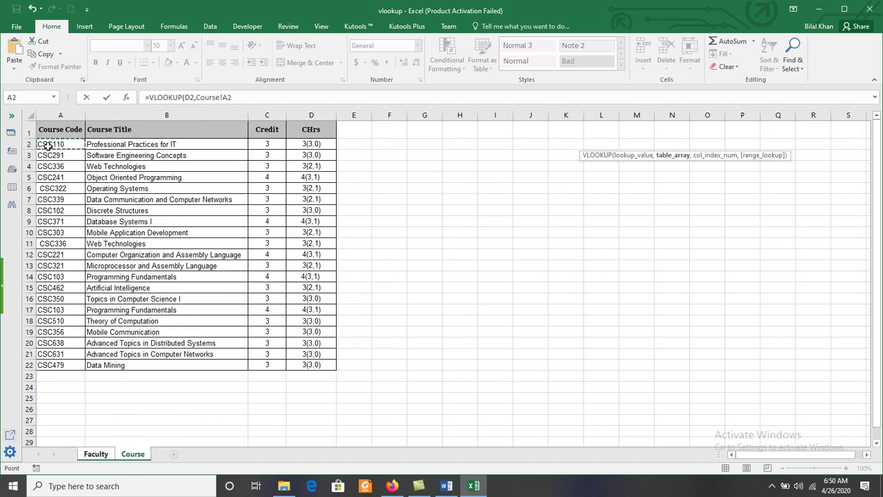
key("shift+Right")
key("shift+Right")
key("shift+Right")
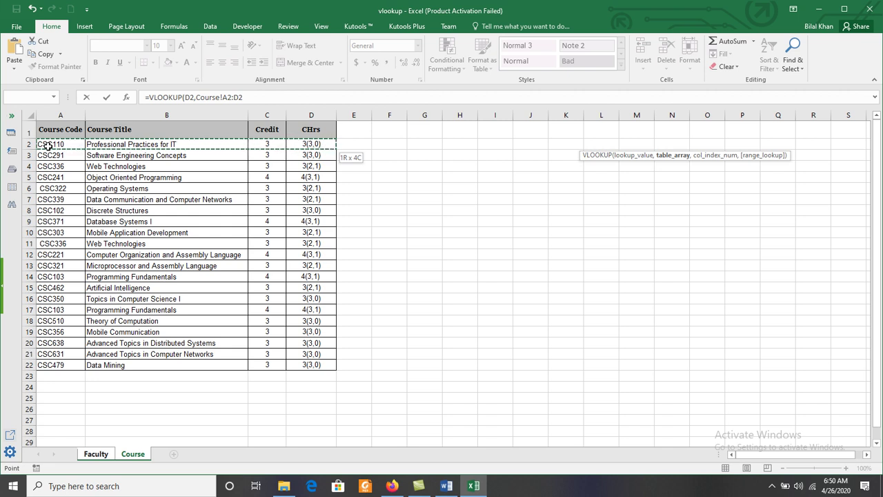
key("ctrl+shift+Down")
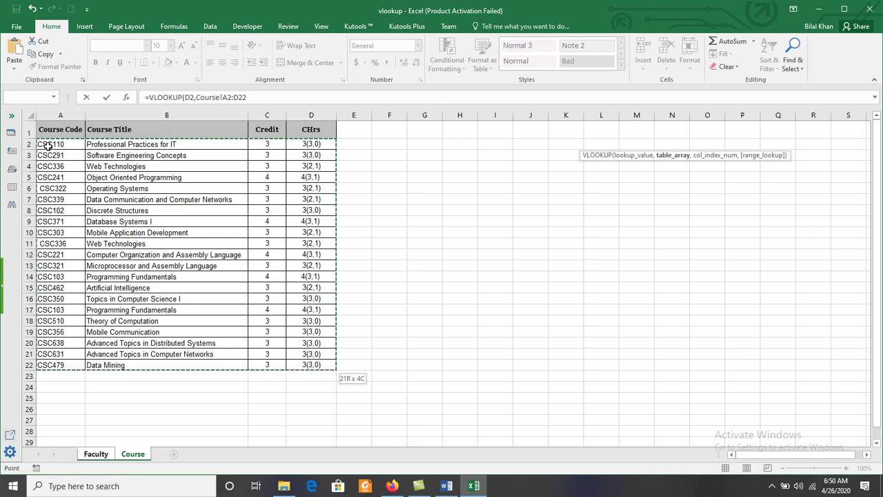
type(",")
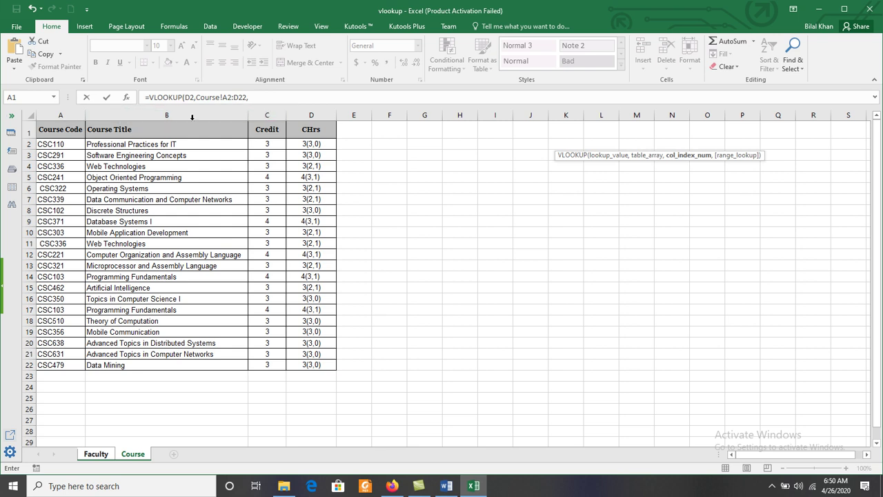
Set the CHrs formula's column index to 4 and its range lookup to FALSE, and close the function.
type("4")
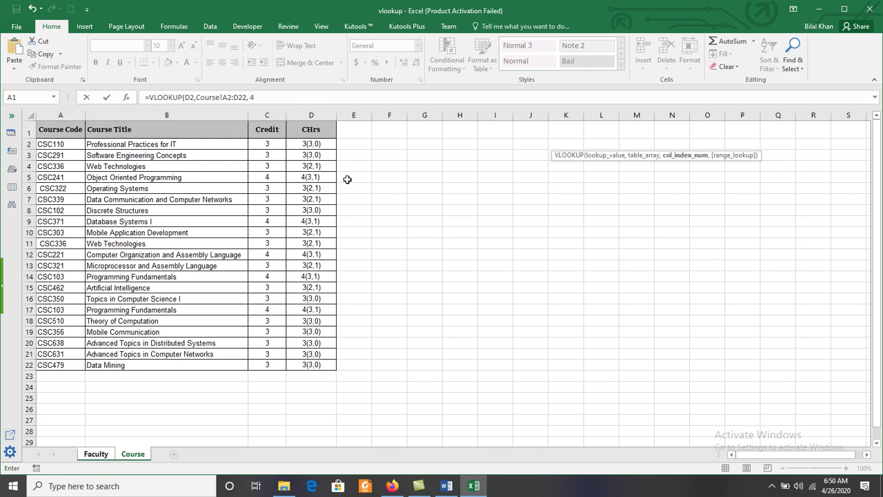
type(",")
type(" FA")
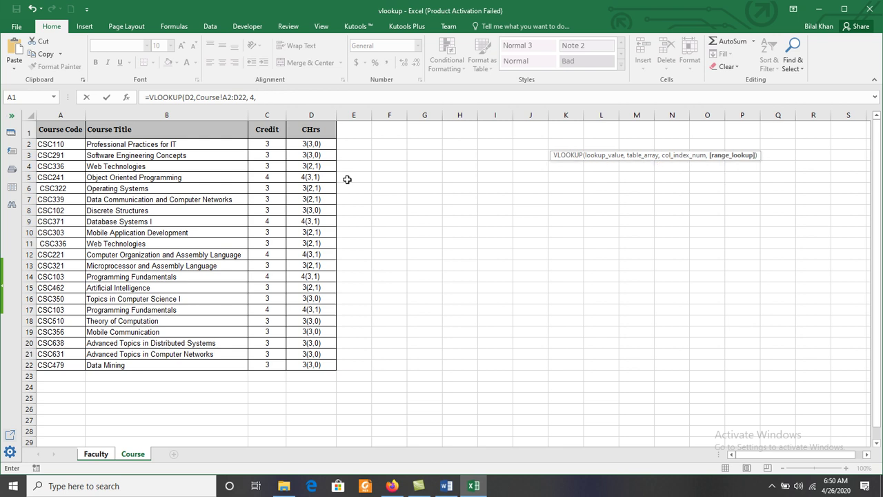
type("LSE")
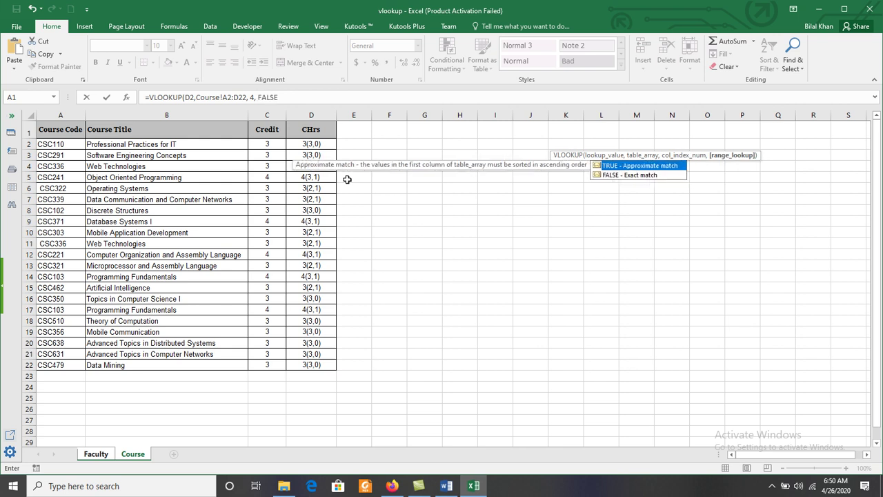
type(")")
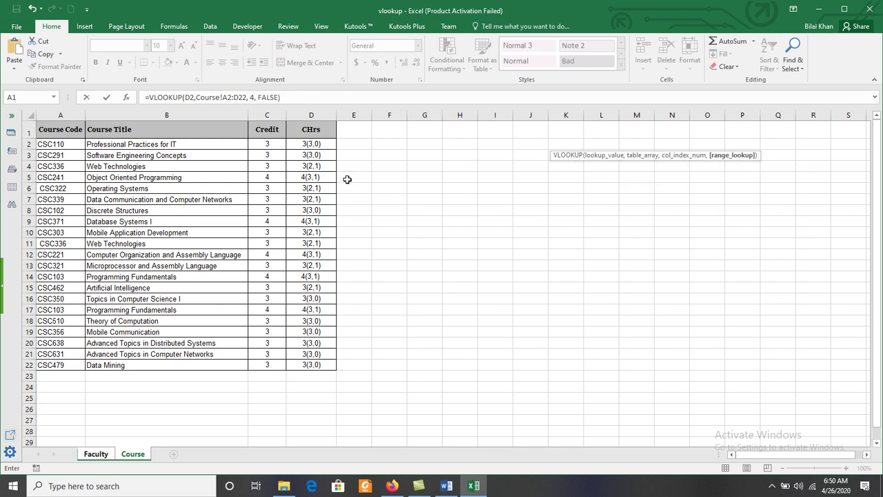
Make the CHrs formula's table array absolute as $A$2:$D$22 and commit the formula.
left_click(227, 98)
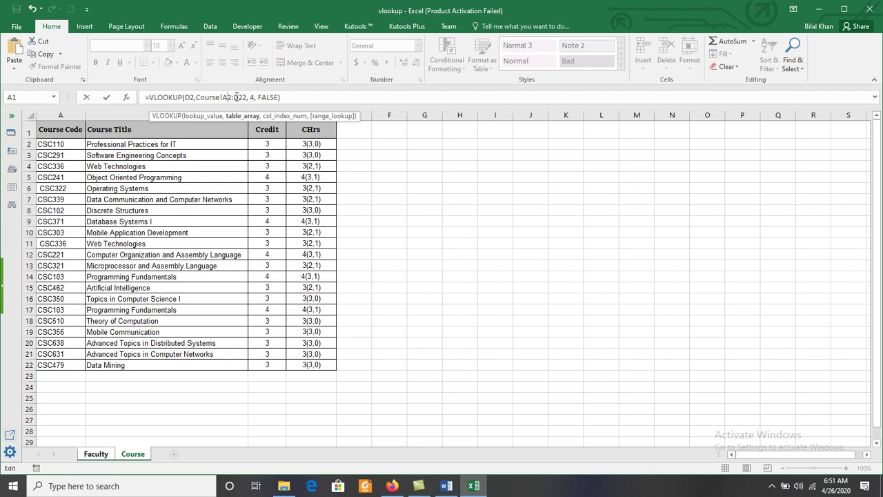
type("$A$2:$")
key("Right")
type("$")
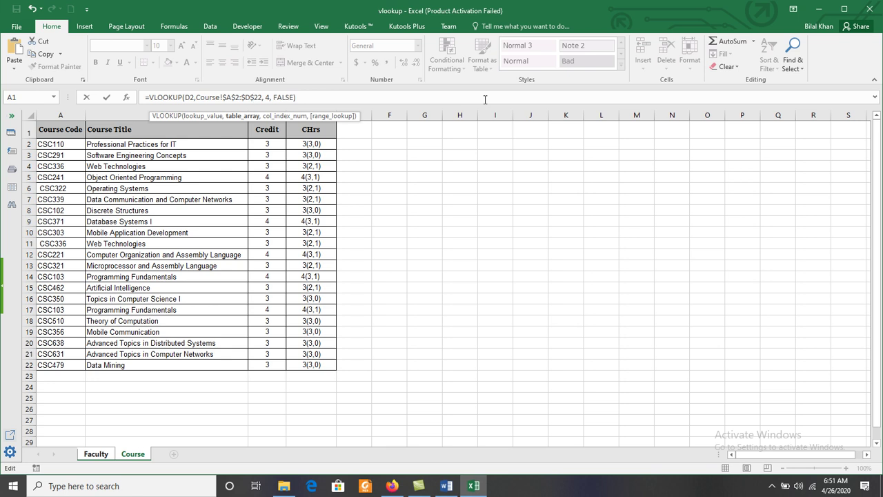
key("Return")
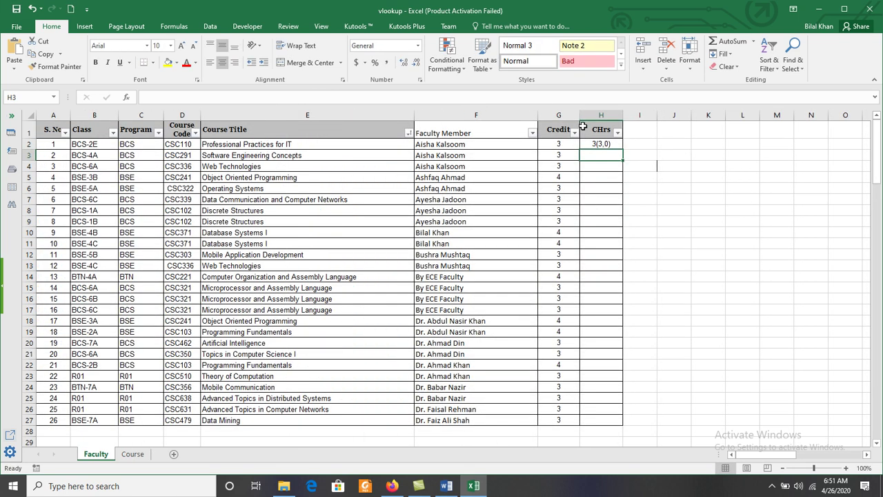
Fill the H2 formula down the CHrs column of the Faculty sheet to row 27.
left_click(607, 142)
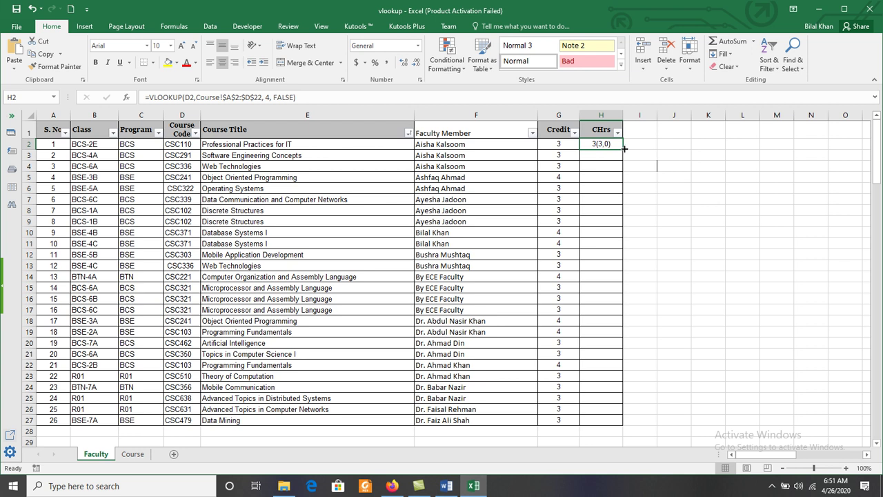
double_click(624, 148)
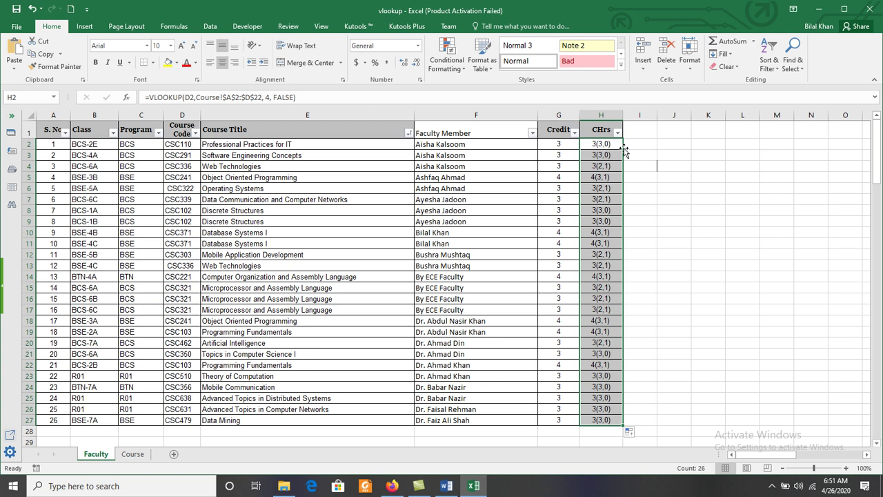
left_click(602, 176)
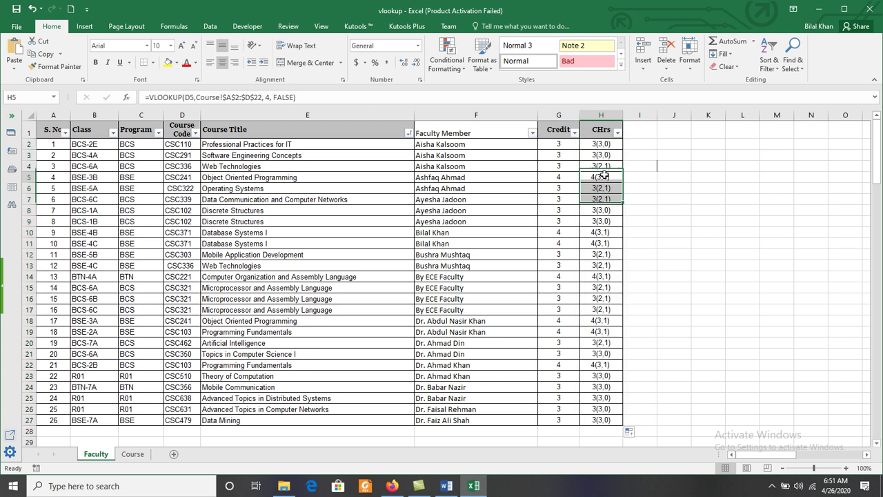
left_click(641, 185)
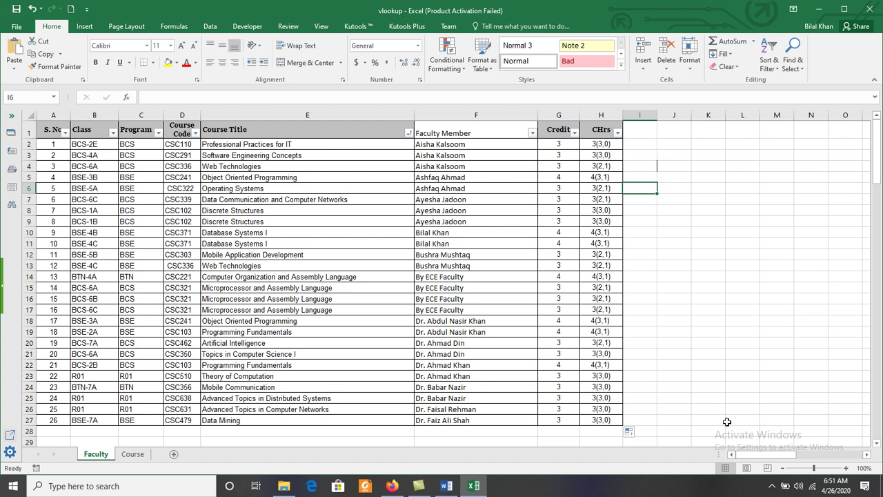
left_click(771, 486)
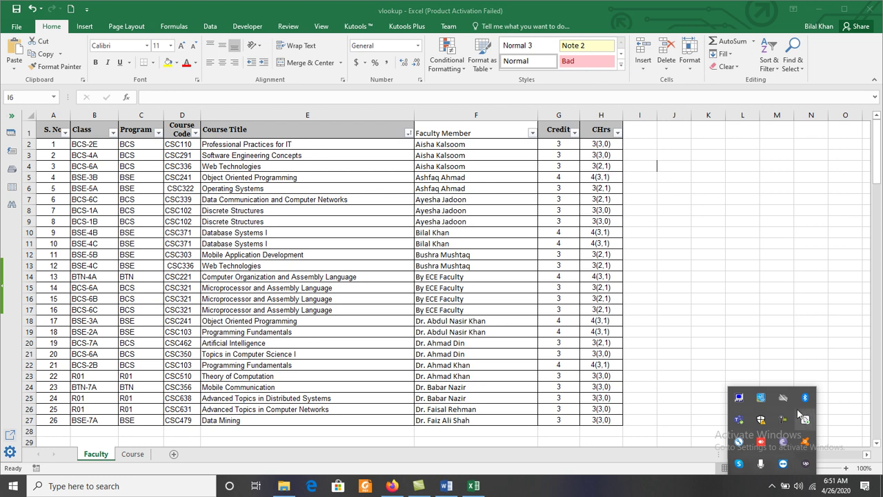